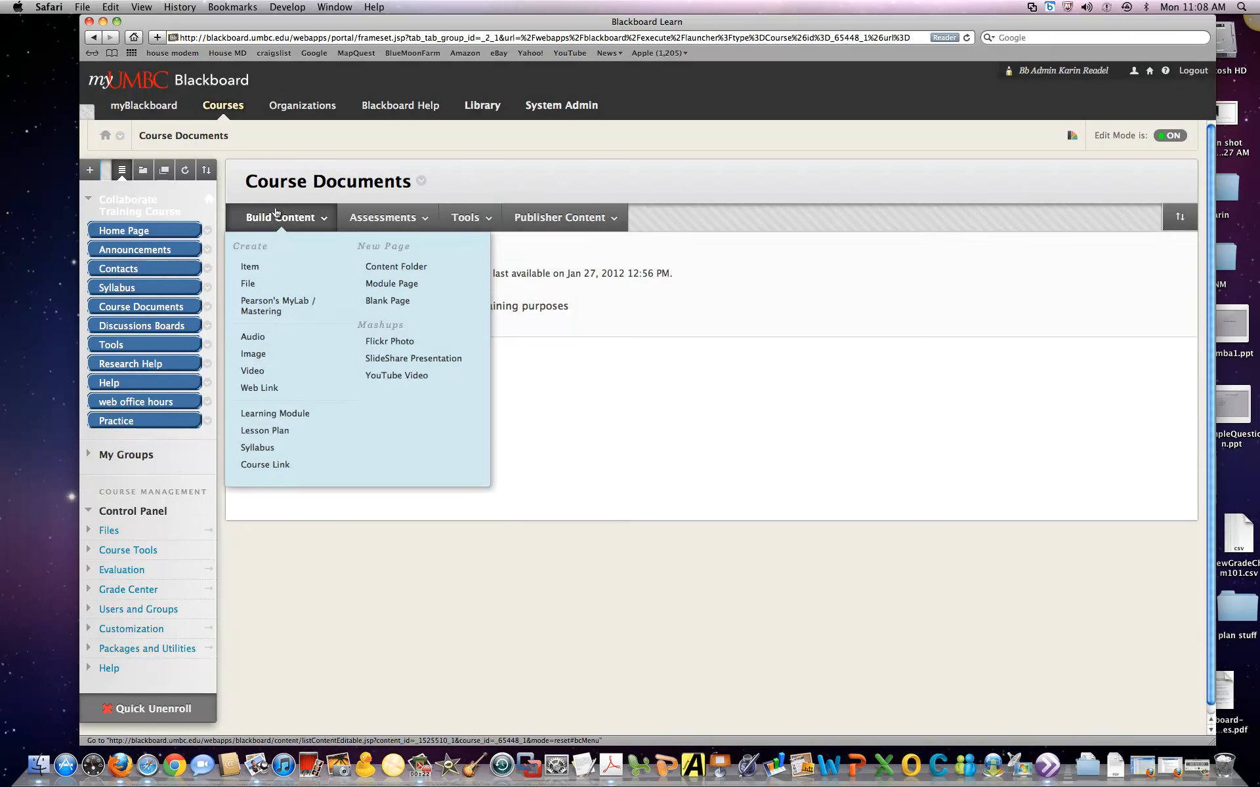
# Start a new Blackboard Collaborate session from Course Documents and title it "Course 444 Information for Students".
pyautogui.moveTo(467, 219)
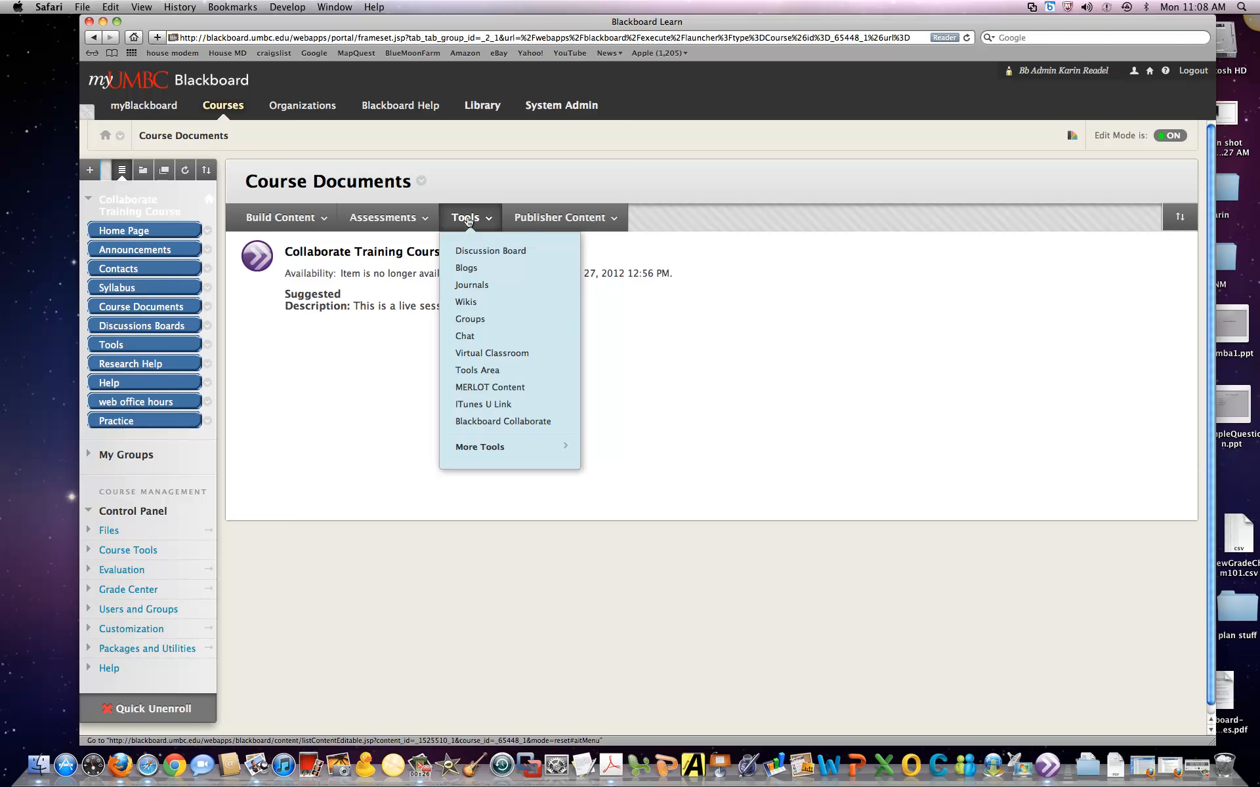
pyautogui.click(489, 424)
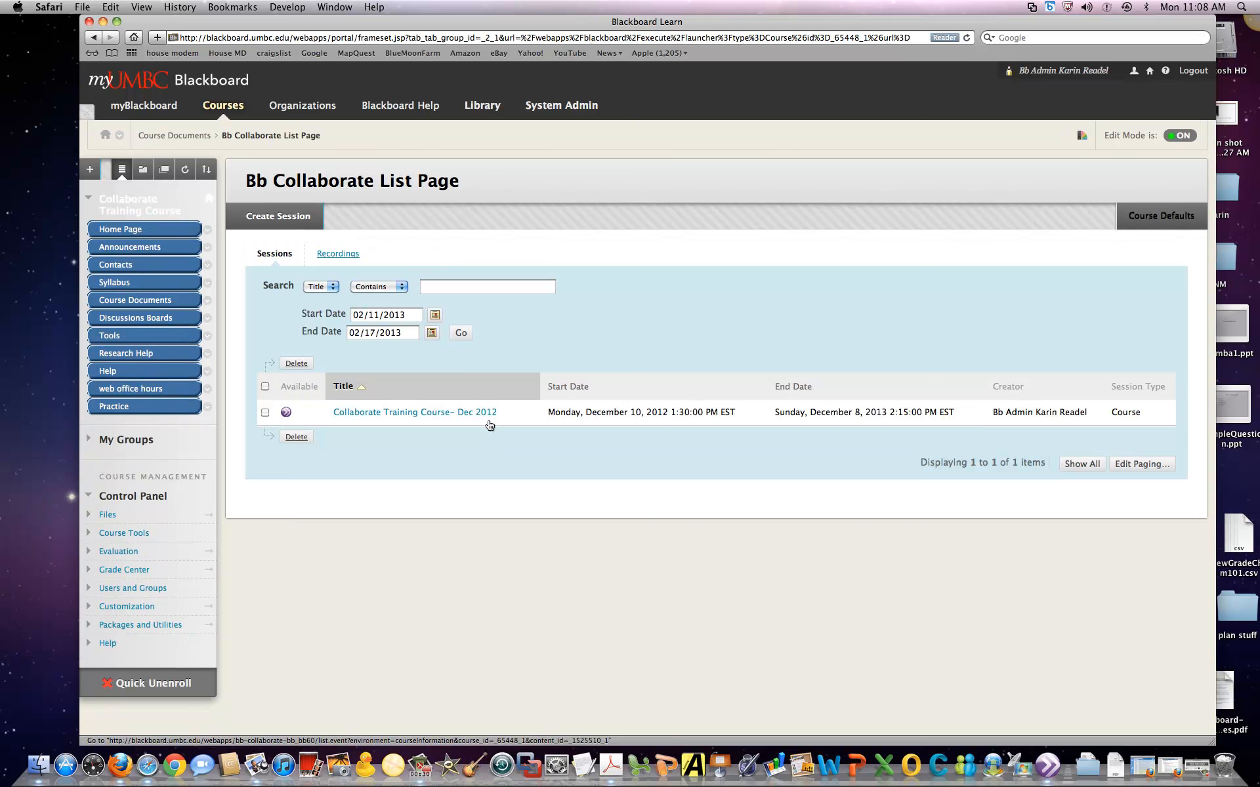
pyautogui.click(278, 216)
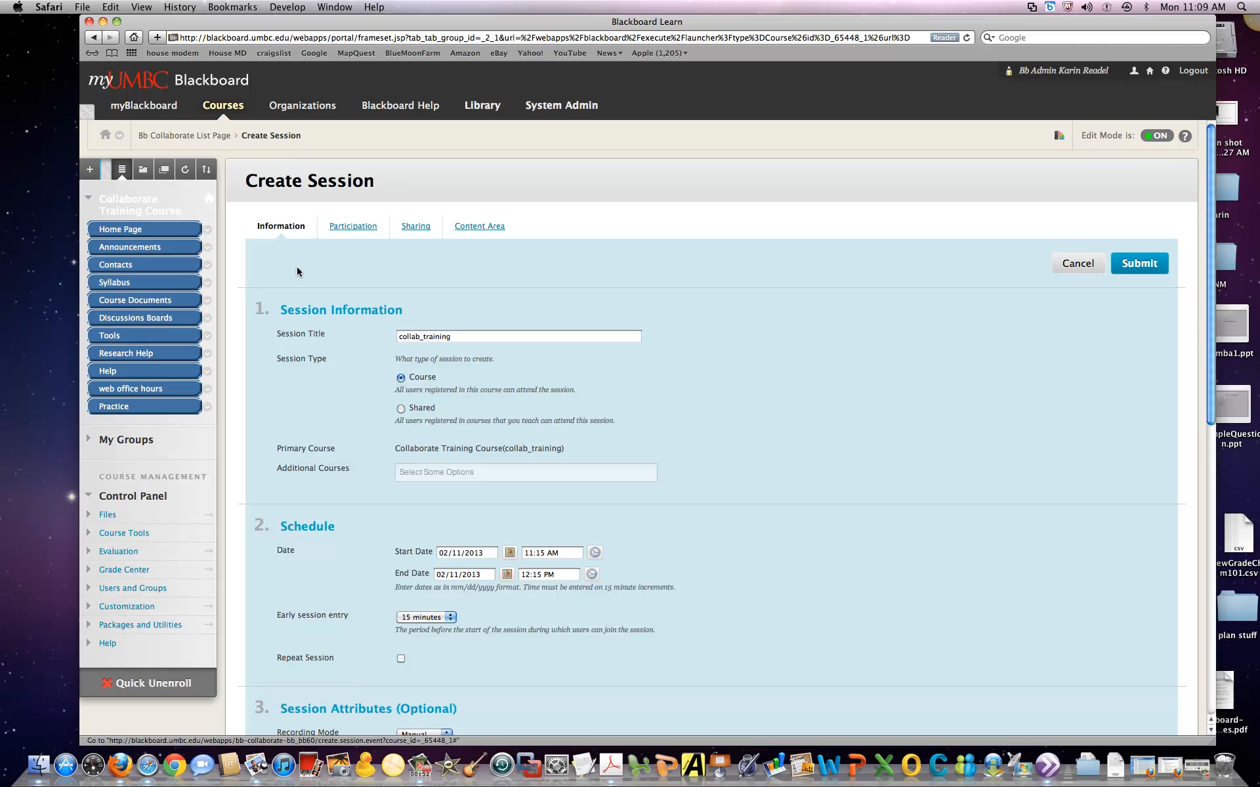
pyautogui.moveTo(456, 336); pyautogui.dragTo(376, 336)
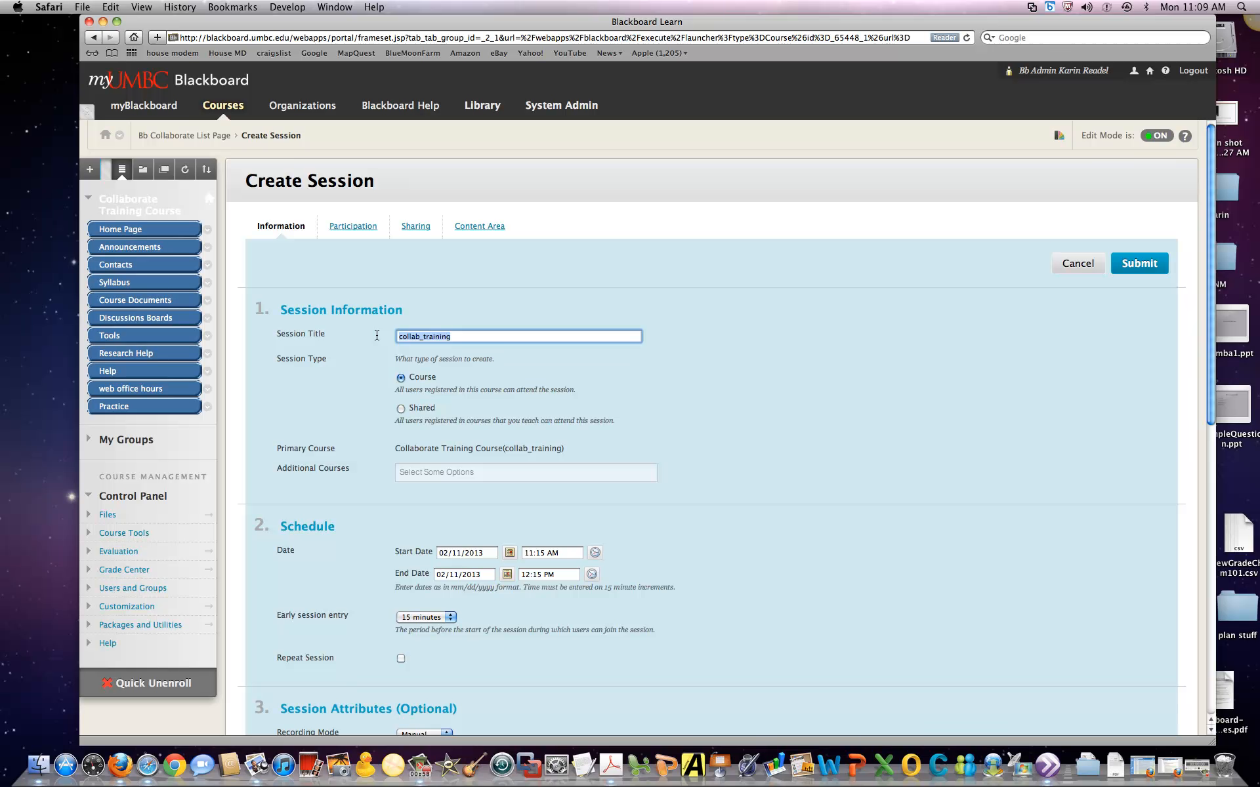
pyautogui.write('Course 444 Information for Students')
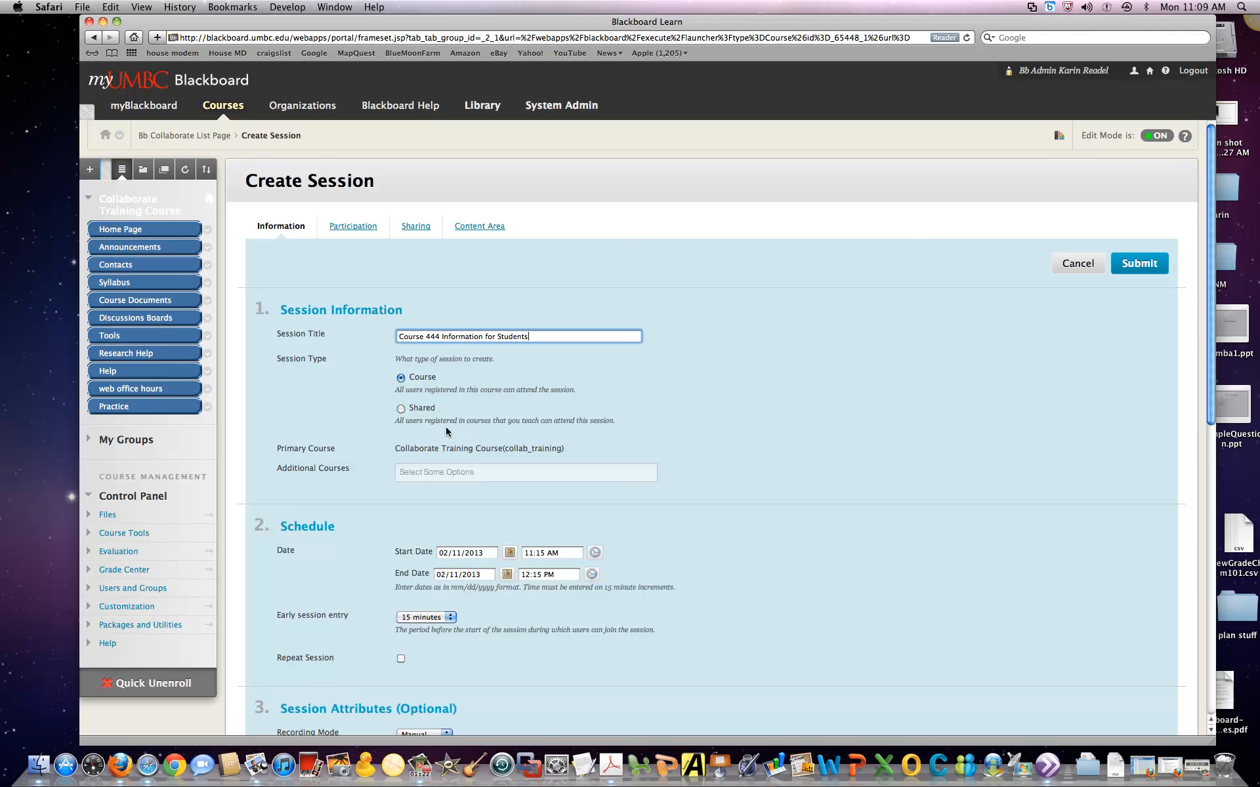
# Set the session's start time to 11:30 AM and end date to 06/11/2013, keeping early session entry at 15 minutes.
pyautogui.scroll(-4, 344, 551)
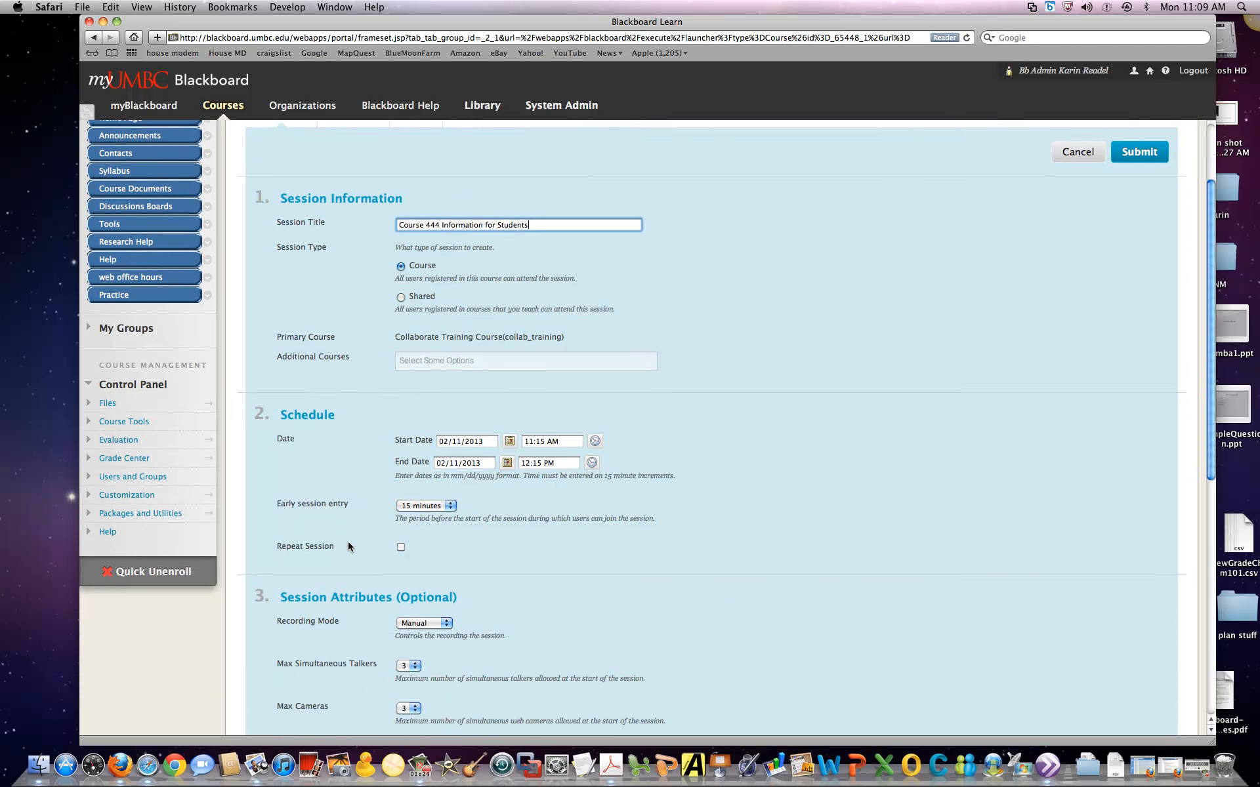
pyautogui.scroll(-3, 350, 546)
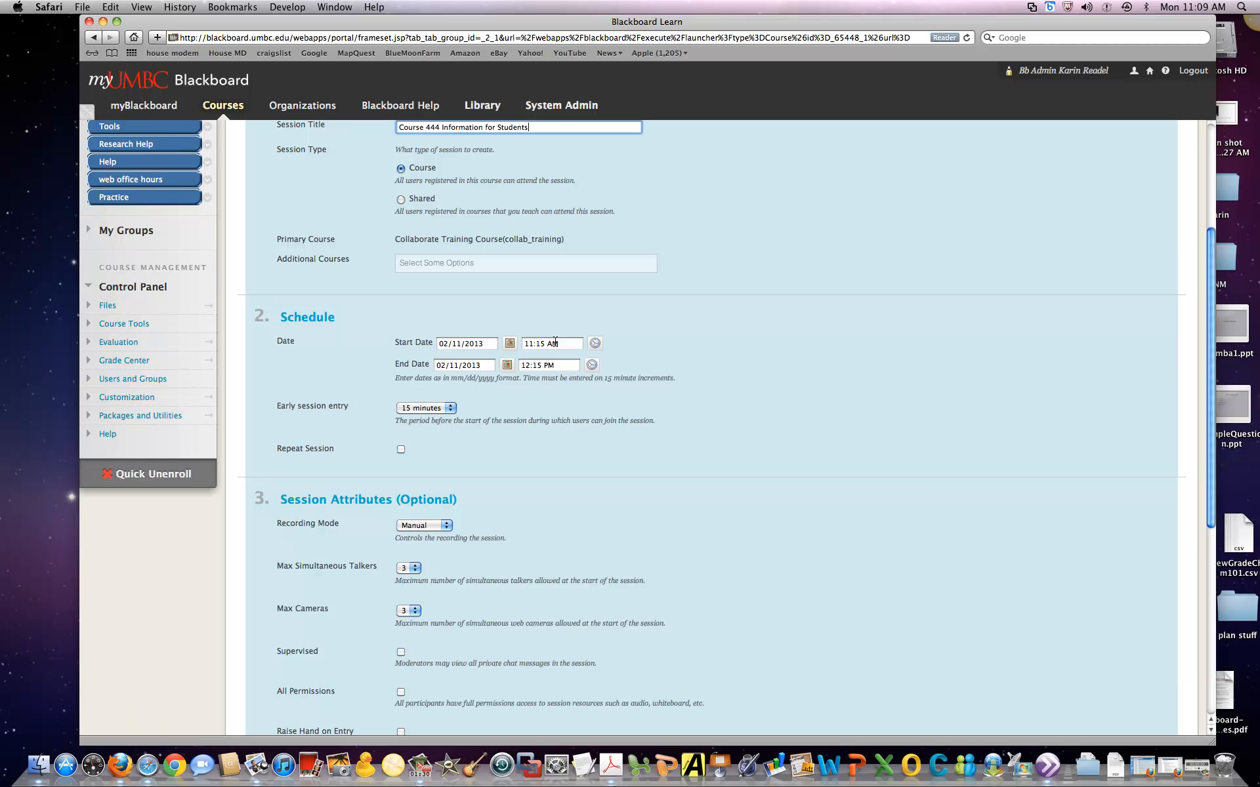
pyautogui.moveTo(549, 343); pyautogui.dragTo(535, 344)
pyautogui.write('30')
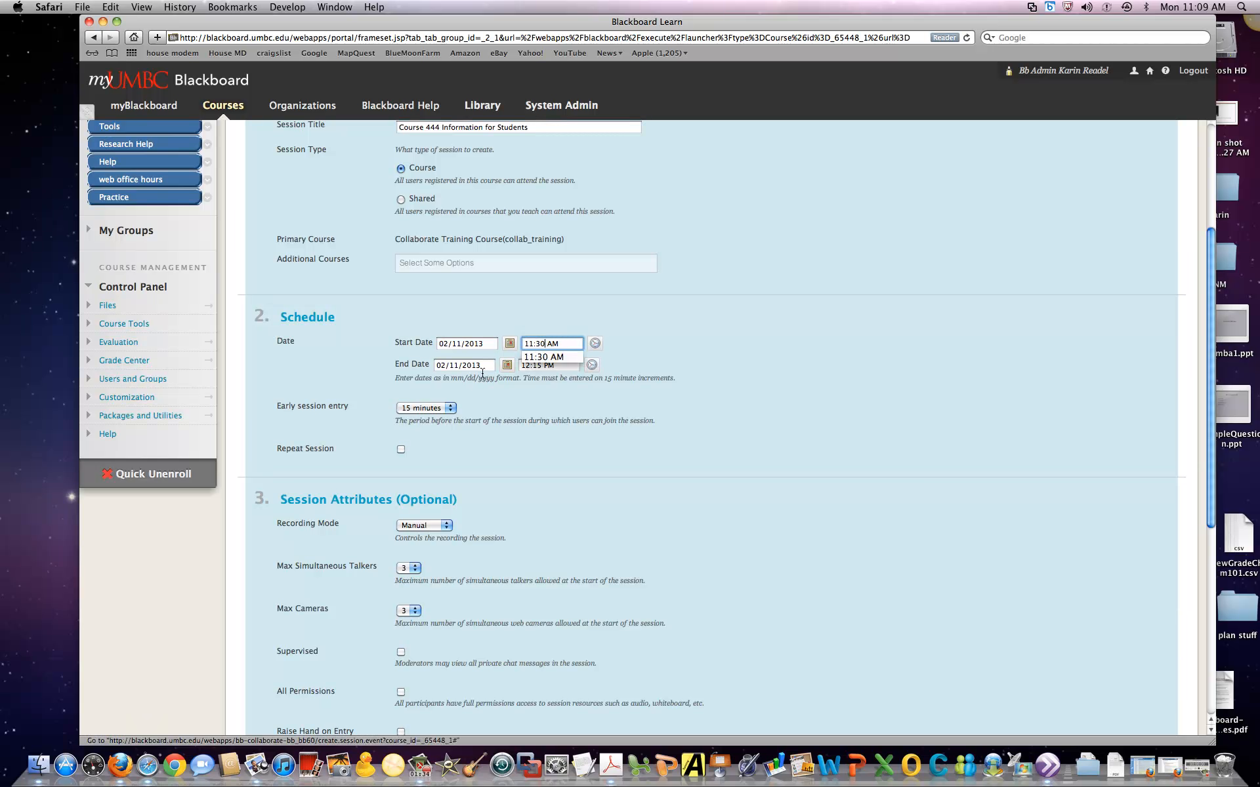
pyautogui.click(674, 358)
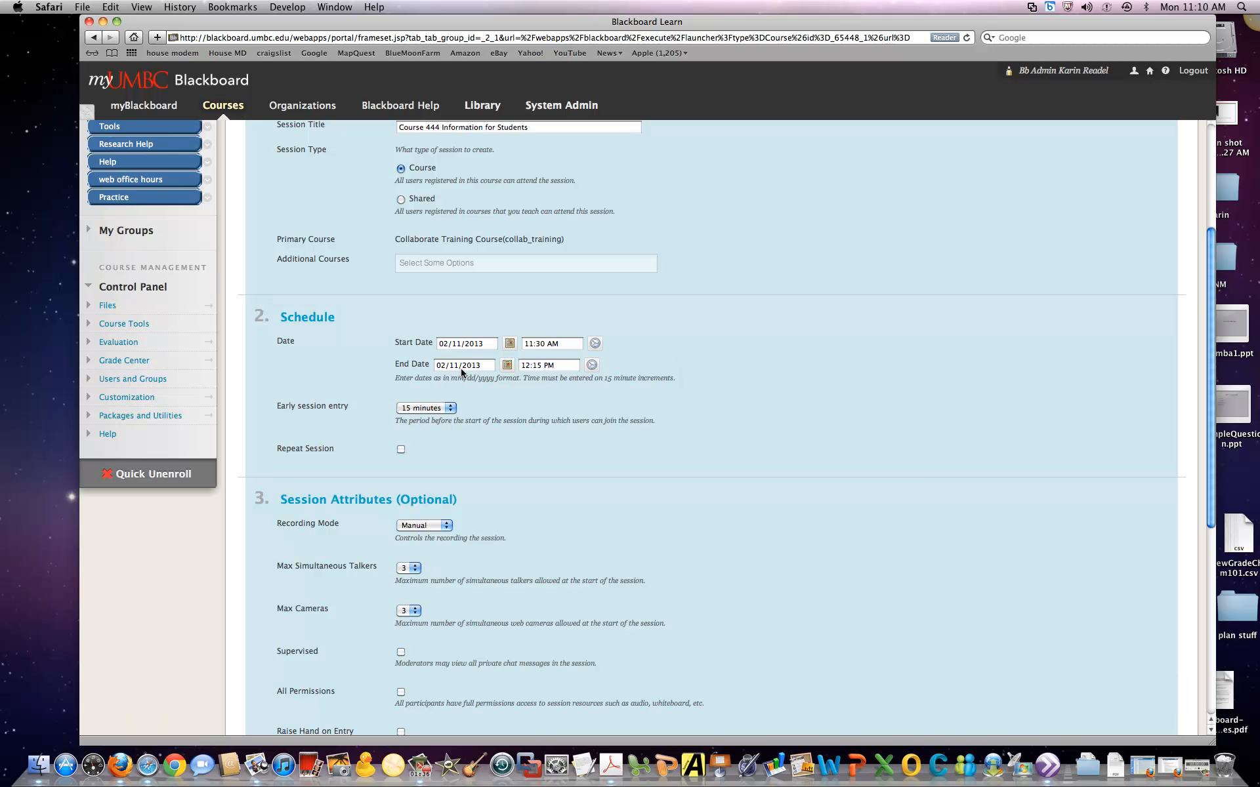
pyautogui.click(441, 365)
pyautogui.press('Delete')
pyautogui.write('6')
pyautogui.click(450, 408)
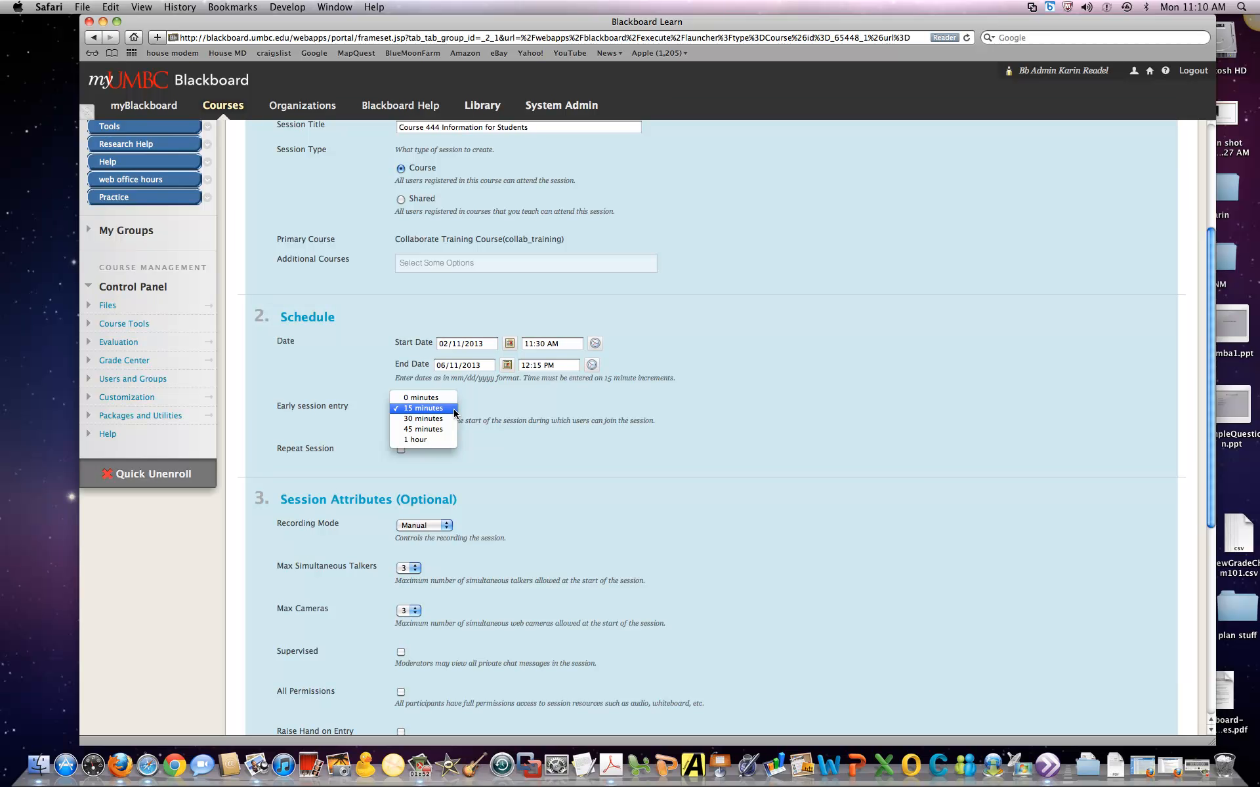
pyautogui.click(501, 408)
# In the session attributes, keep the recording mode on Manual and the maximum simultaneous talkers at 3.
pyautogui.scroll(-5, 465, 515)
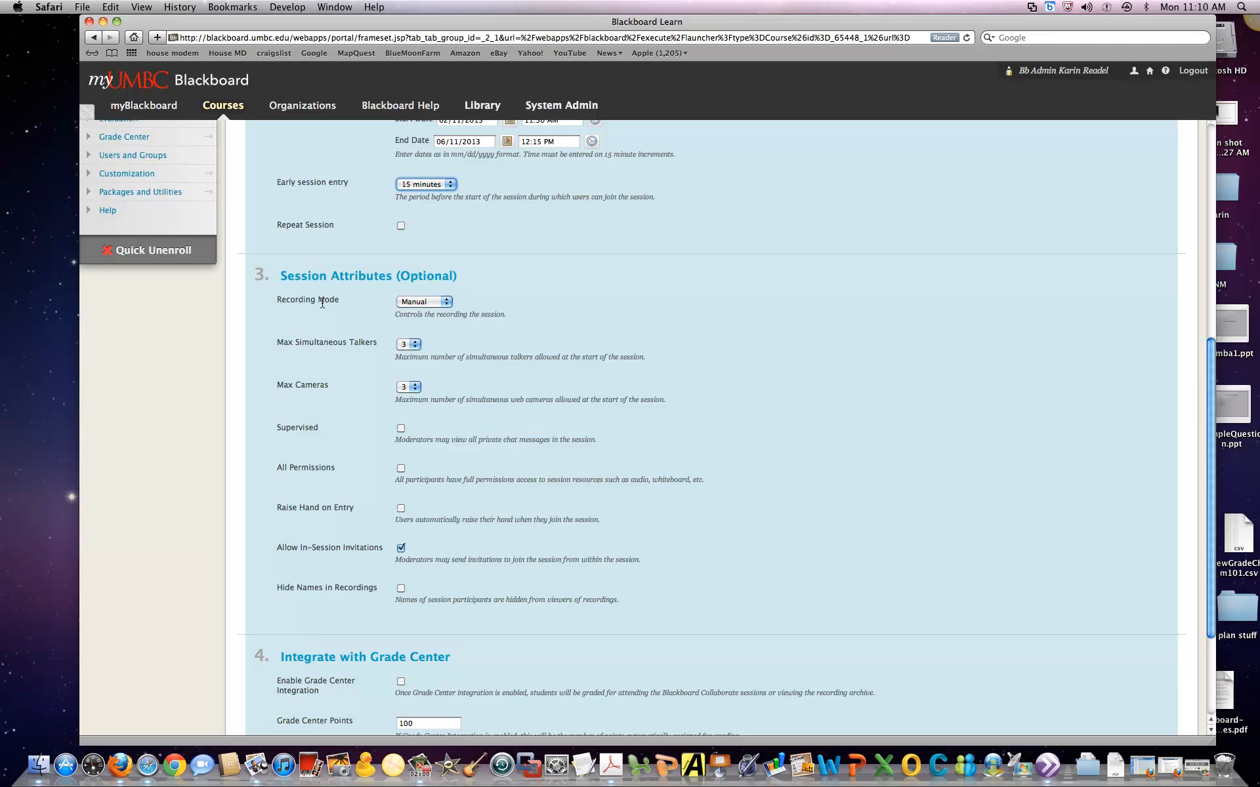
pyautogui.click(447, 305)
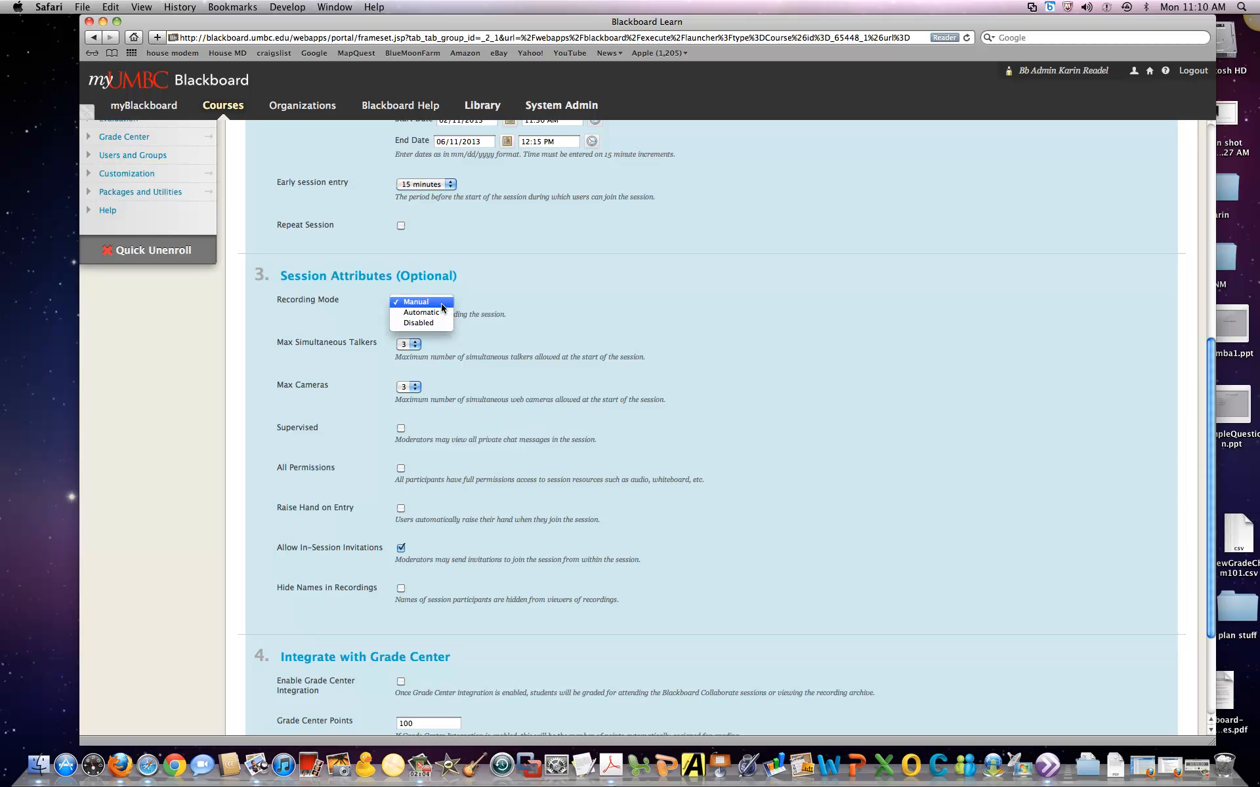
pyautogui.click(443, 306)
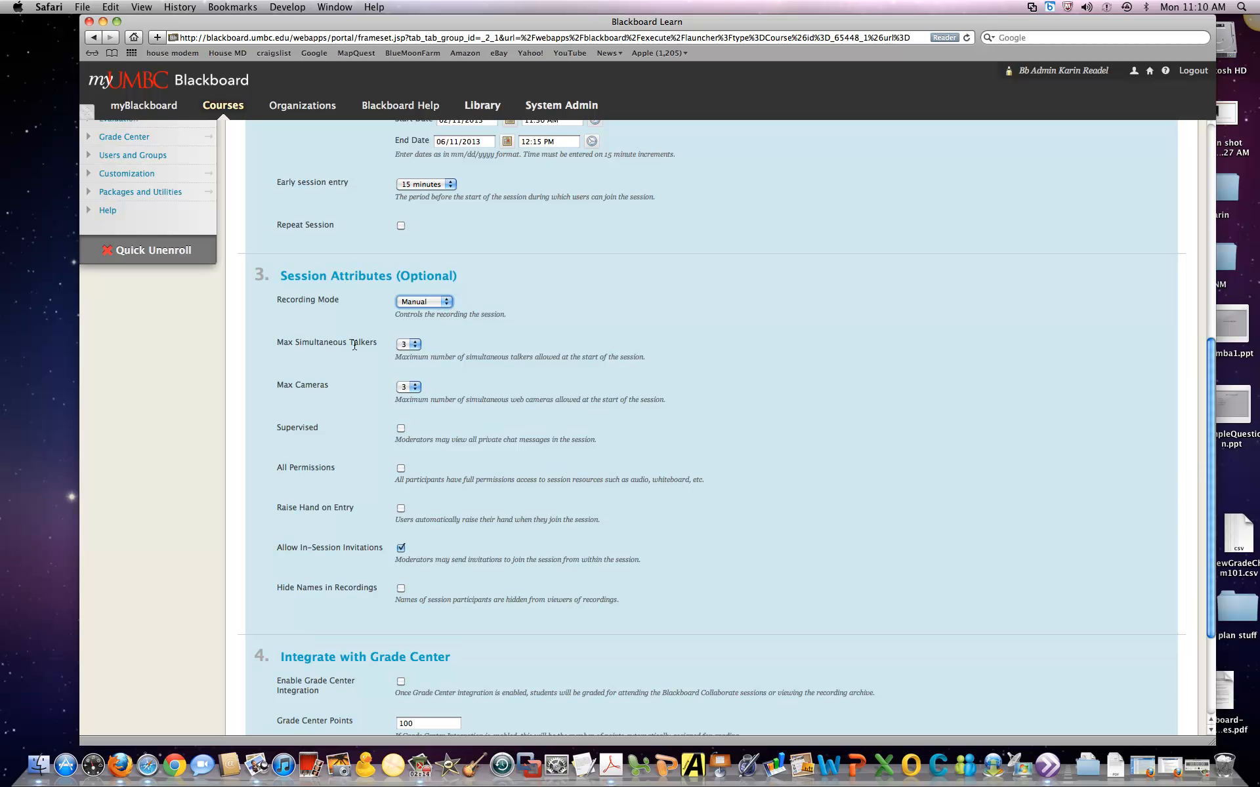
pyautogui.click(416, 346)
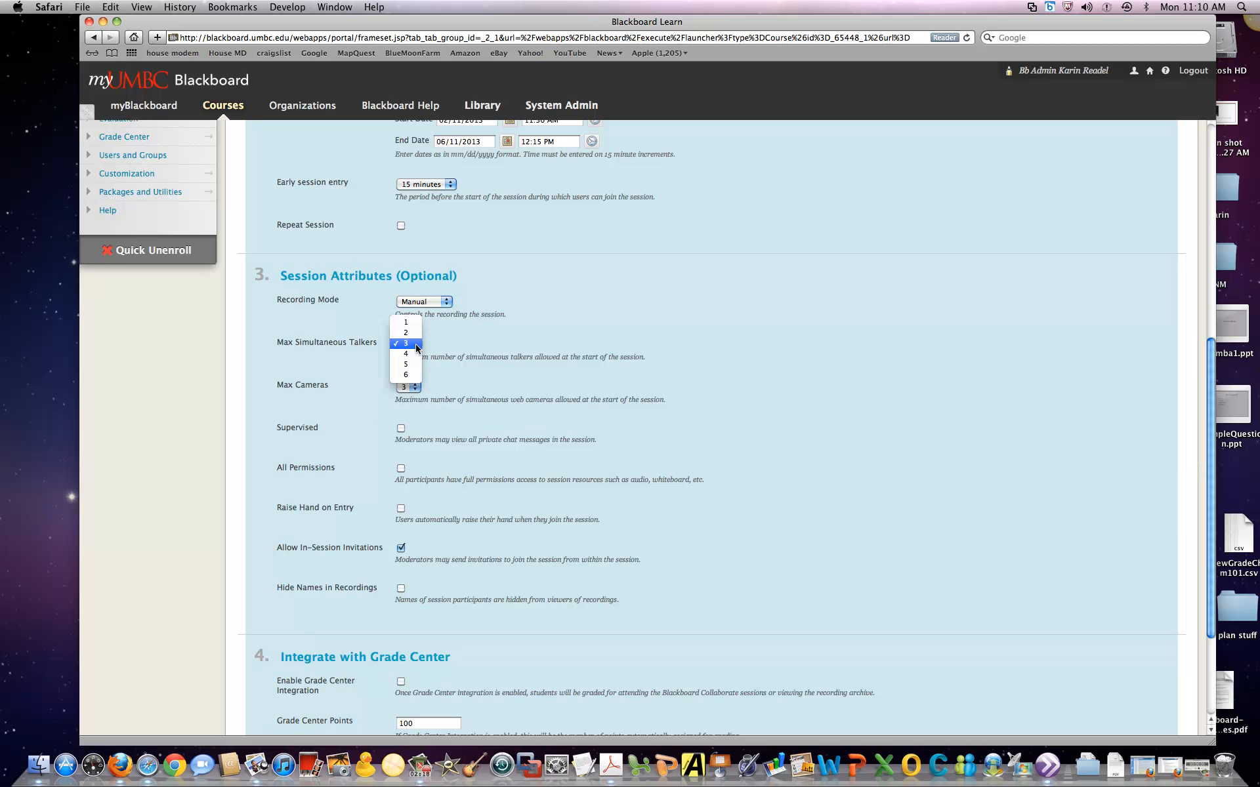
pyautogui.click(410, 343)
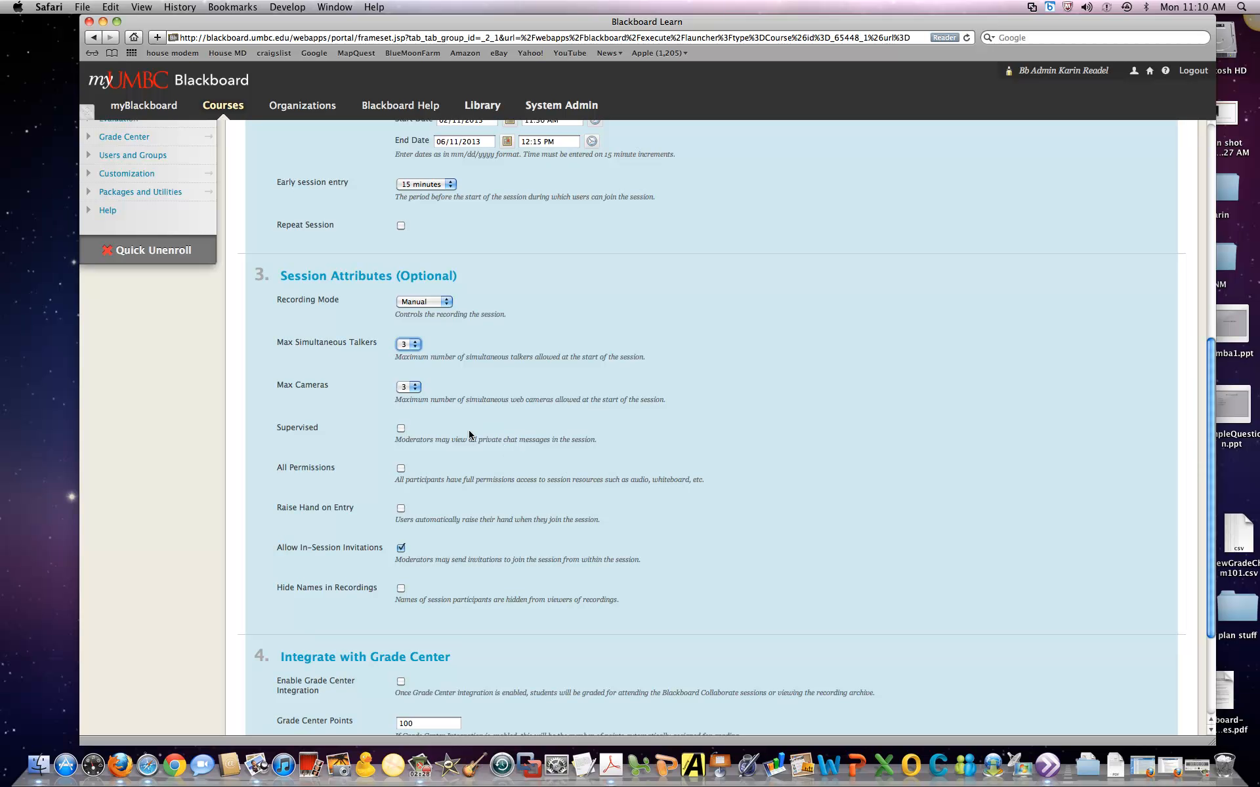
# Grant all participants full permissions in the session attributes, leaving Supervised off.
pyautogui.click(400, 429)
pyautogui.click(400, 429)
pyautogui.click(401, 469)
# Assign the fifth available invitee as a moderator in the participation settings, leaving All Moderators off.
pyautogui.scroll(-2, 608, 575)
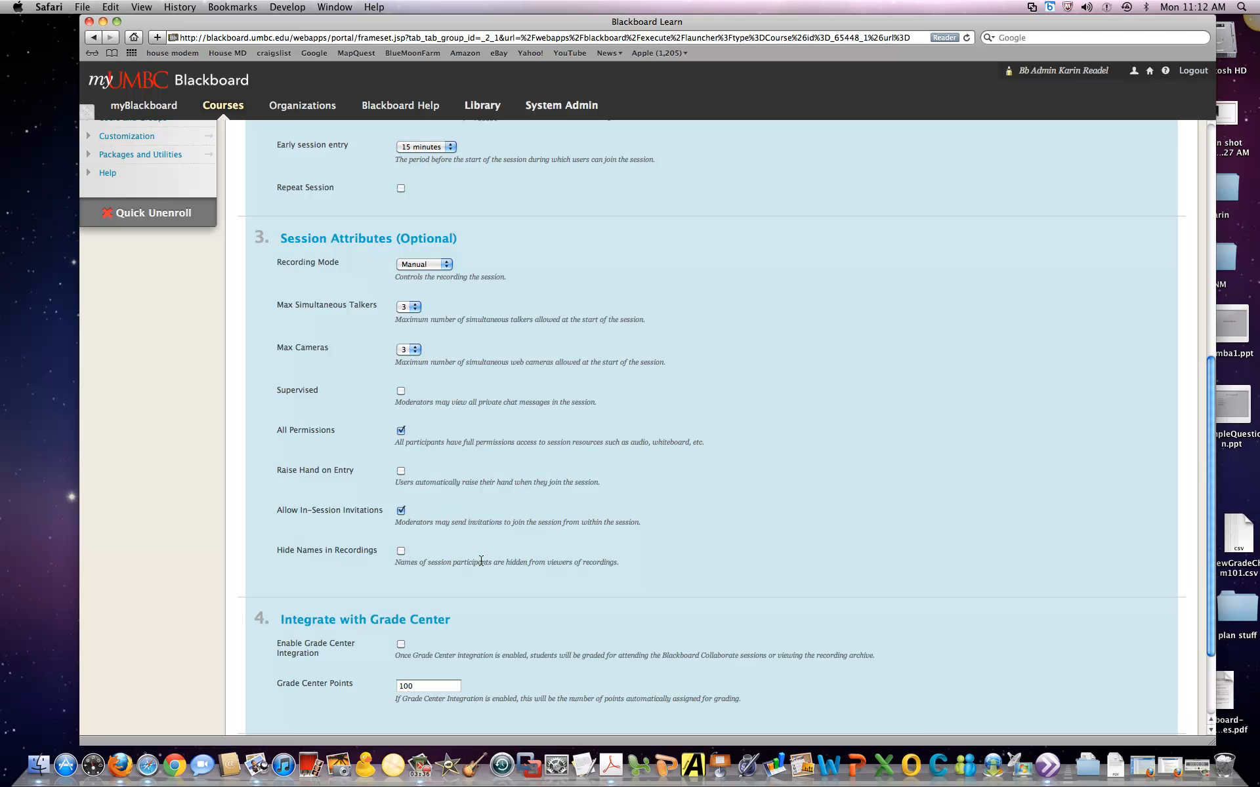
pyautogui.scroll(-5, 685, 556)
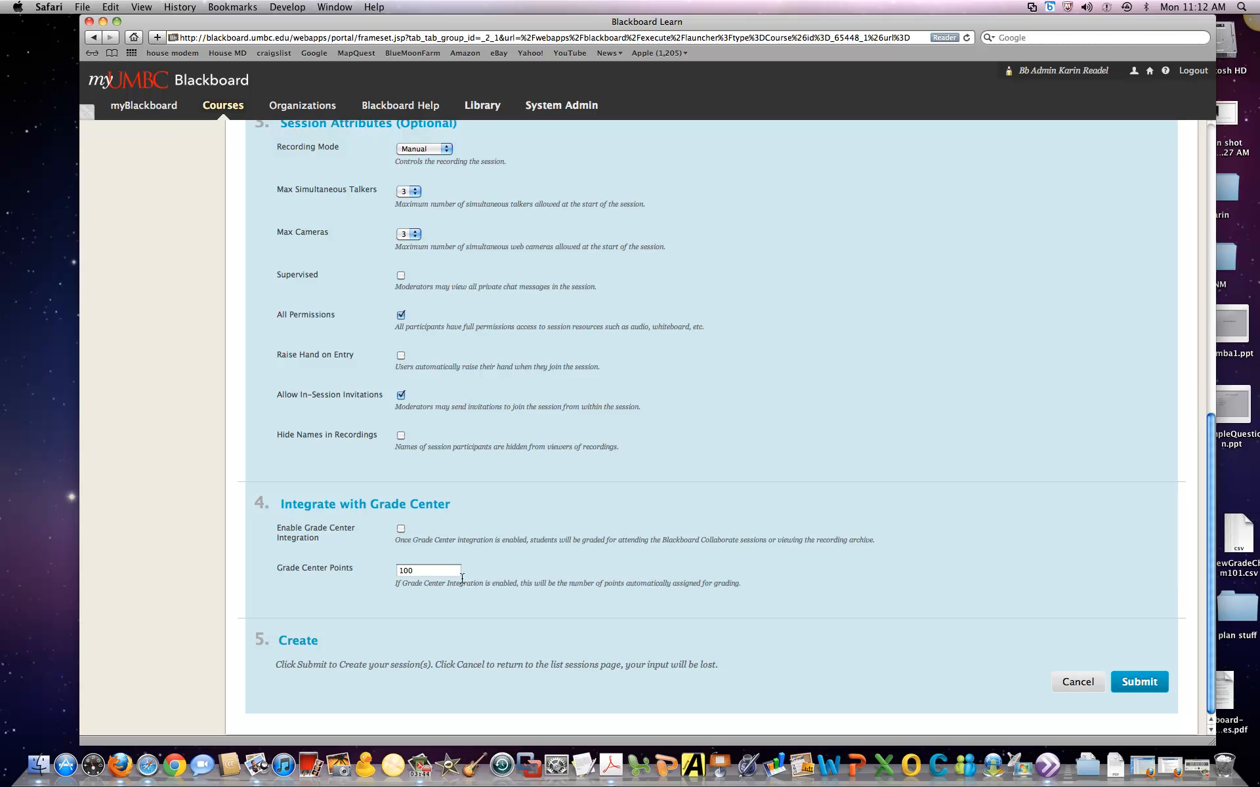
pyautogui.scroll(5, 584, 505)
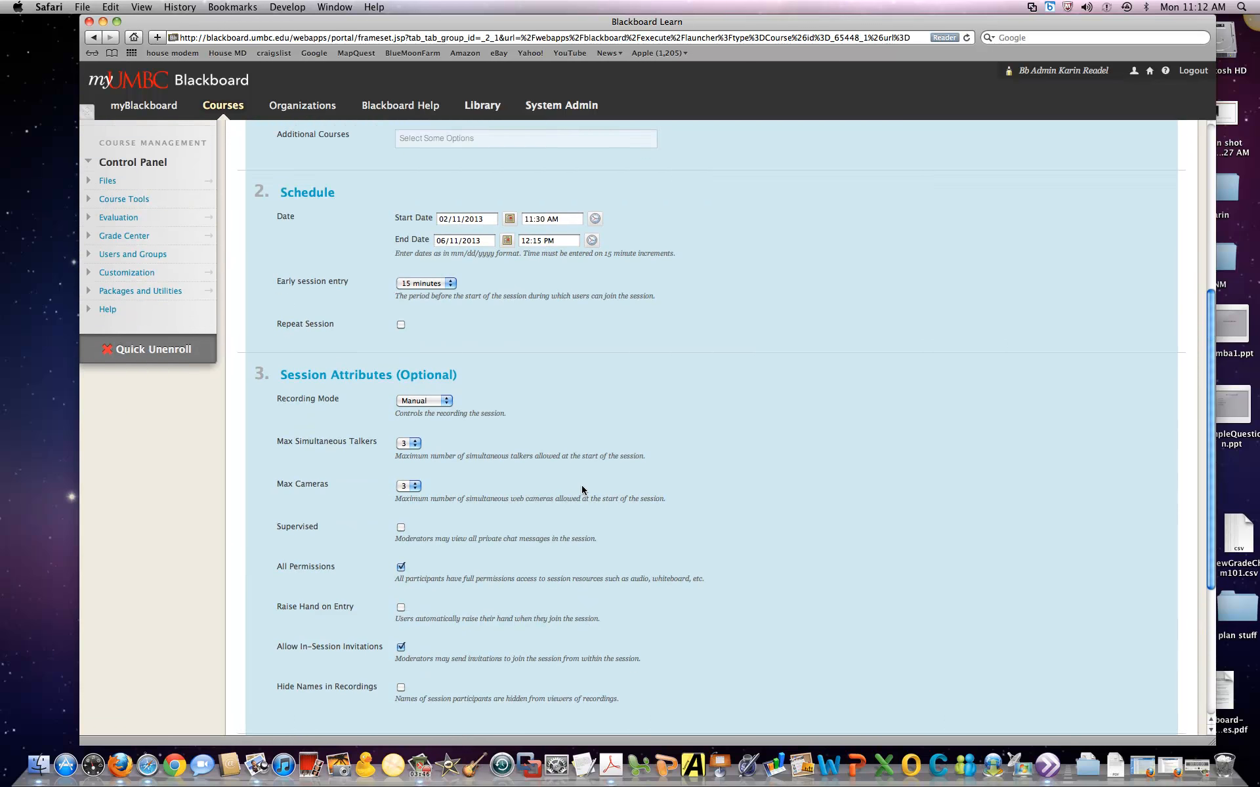
pyautogui.scroll(7, 581, 489)
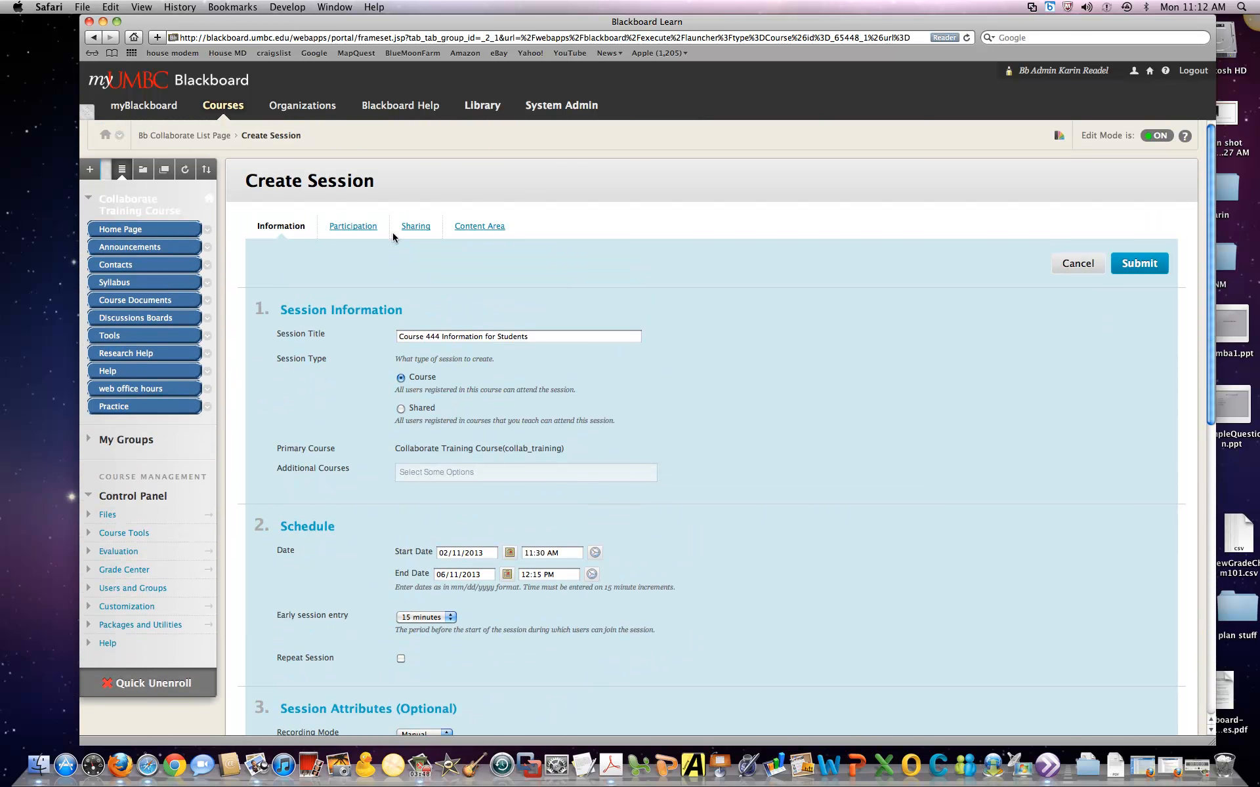
pyautogui.click(354, 226)
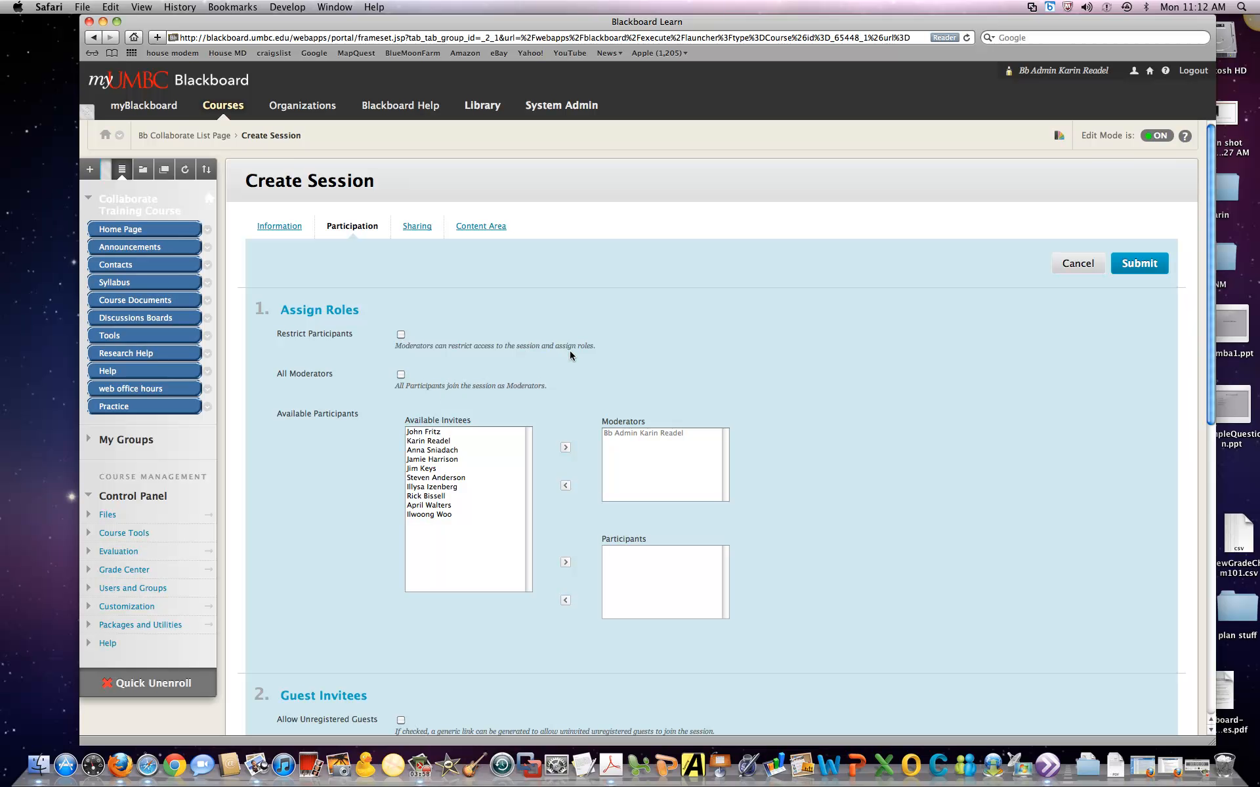
pyautogui.click(401, 374)
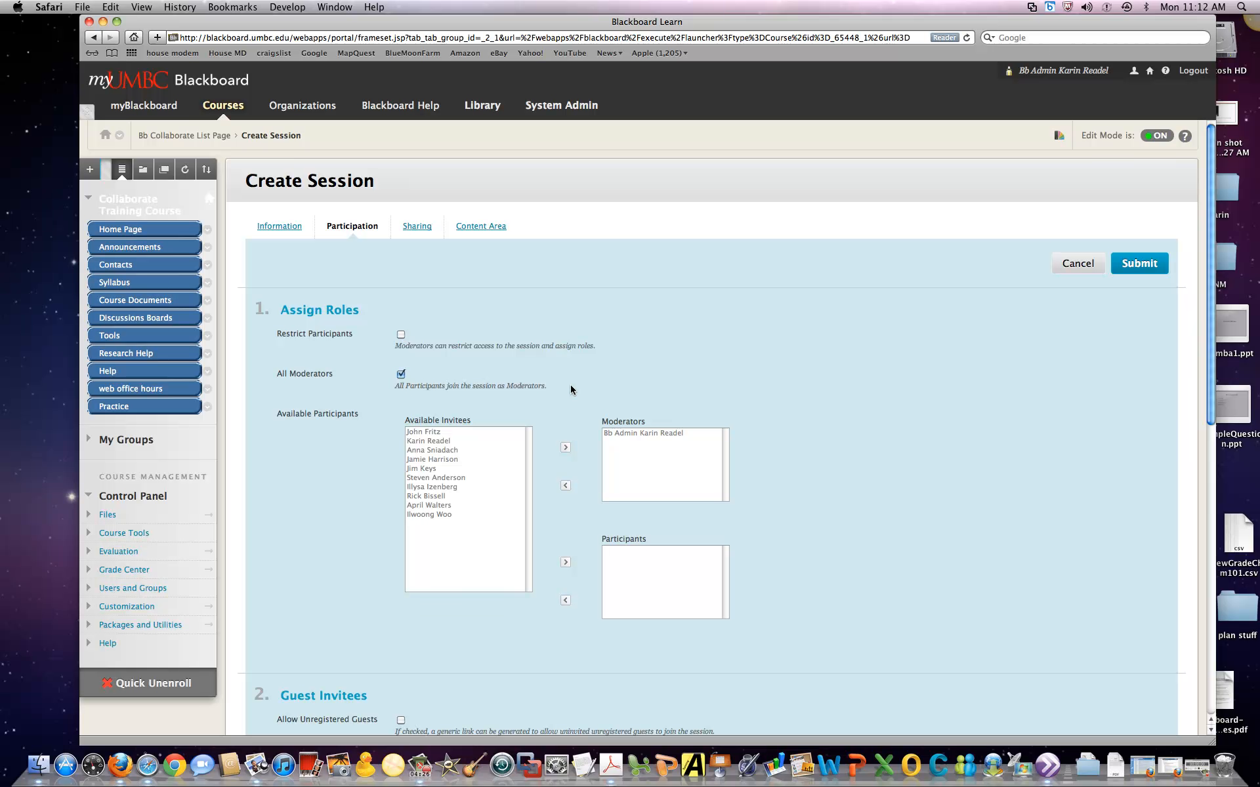
pyautogui.click(401, 374)
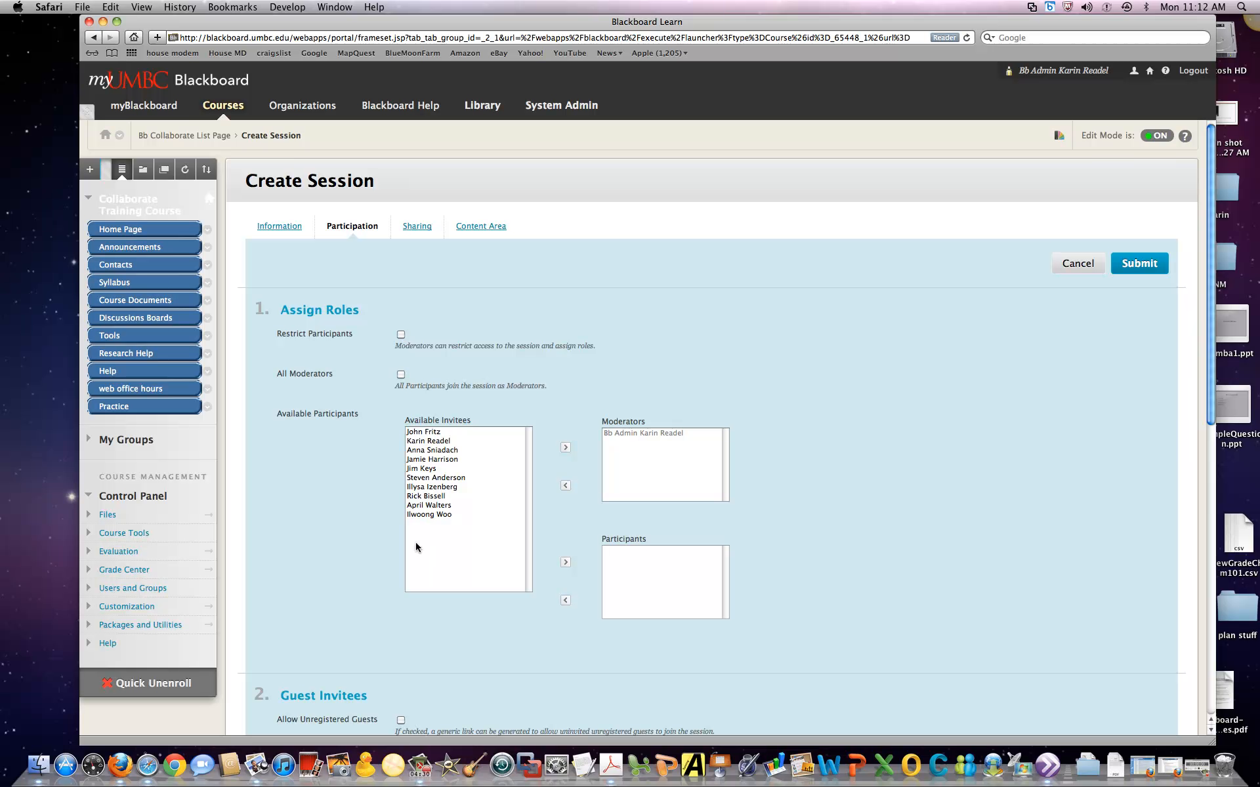
pyautogui.click(430, 468)
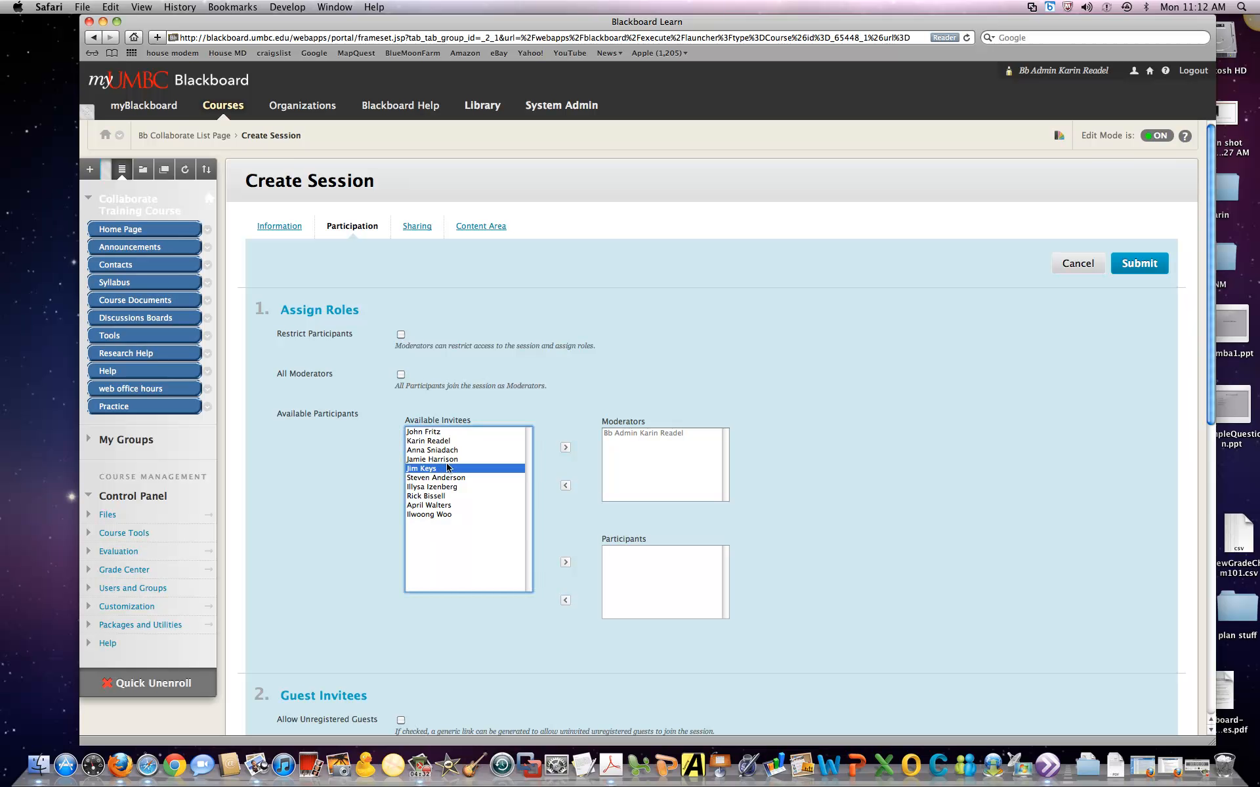
pyautogui.click(567, 449)
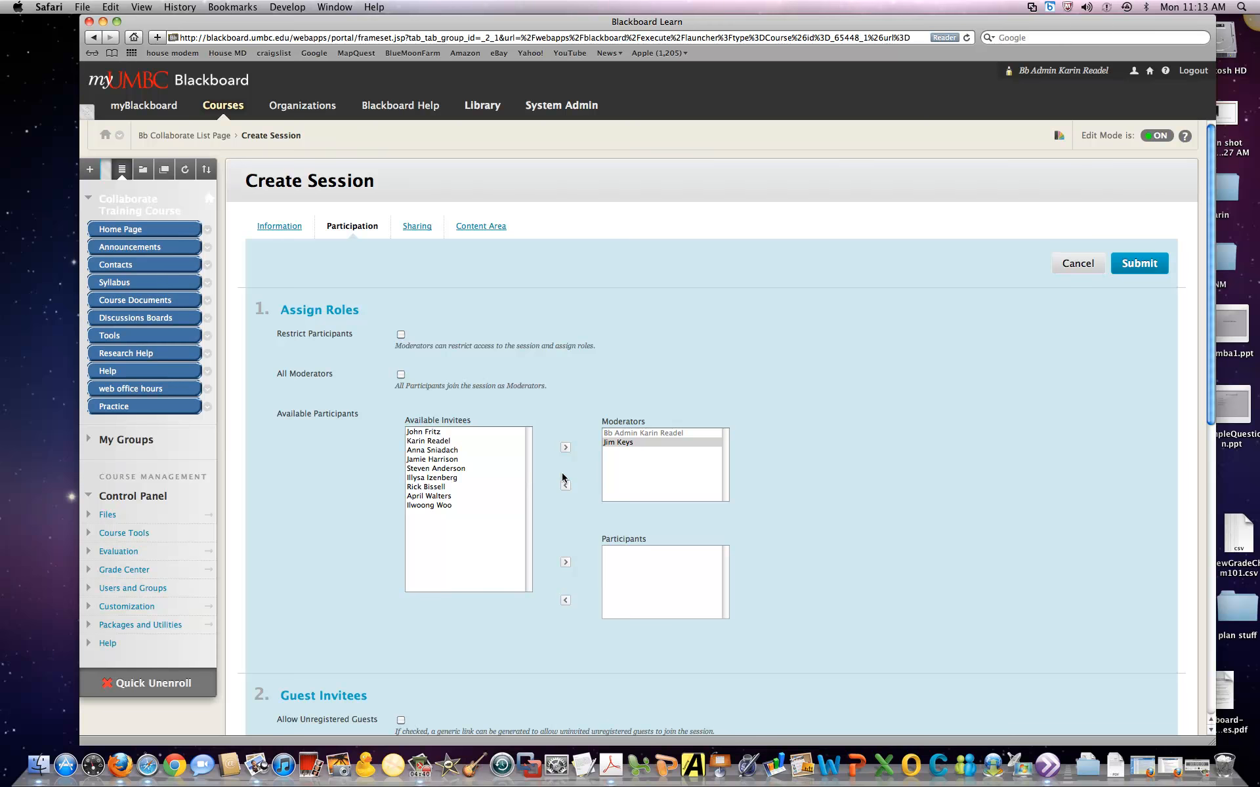
# Review the guest invitee options and the sharing settings for preloads, telephony and session notes.
pyautogui.scroll(-8, 893, 493)
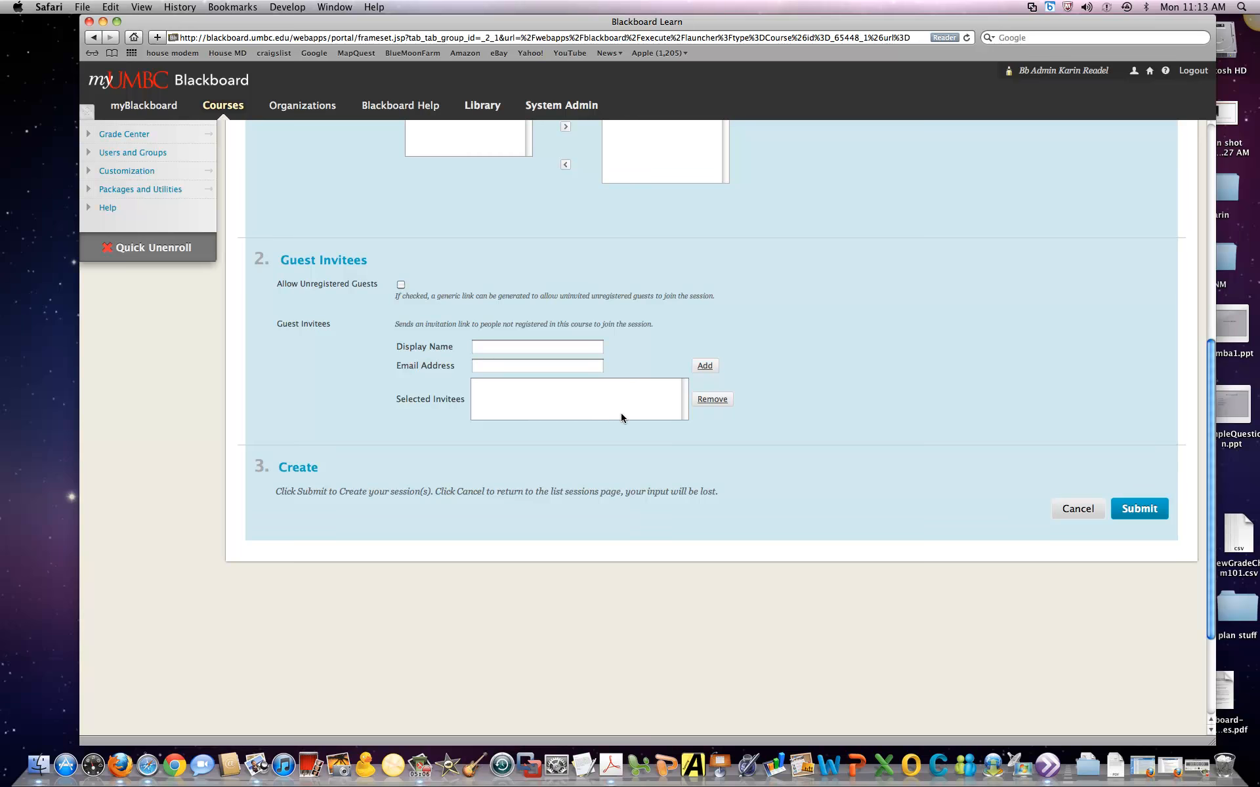
pyautogui.scroll(10, 620, 417)
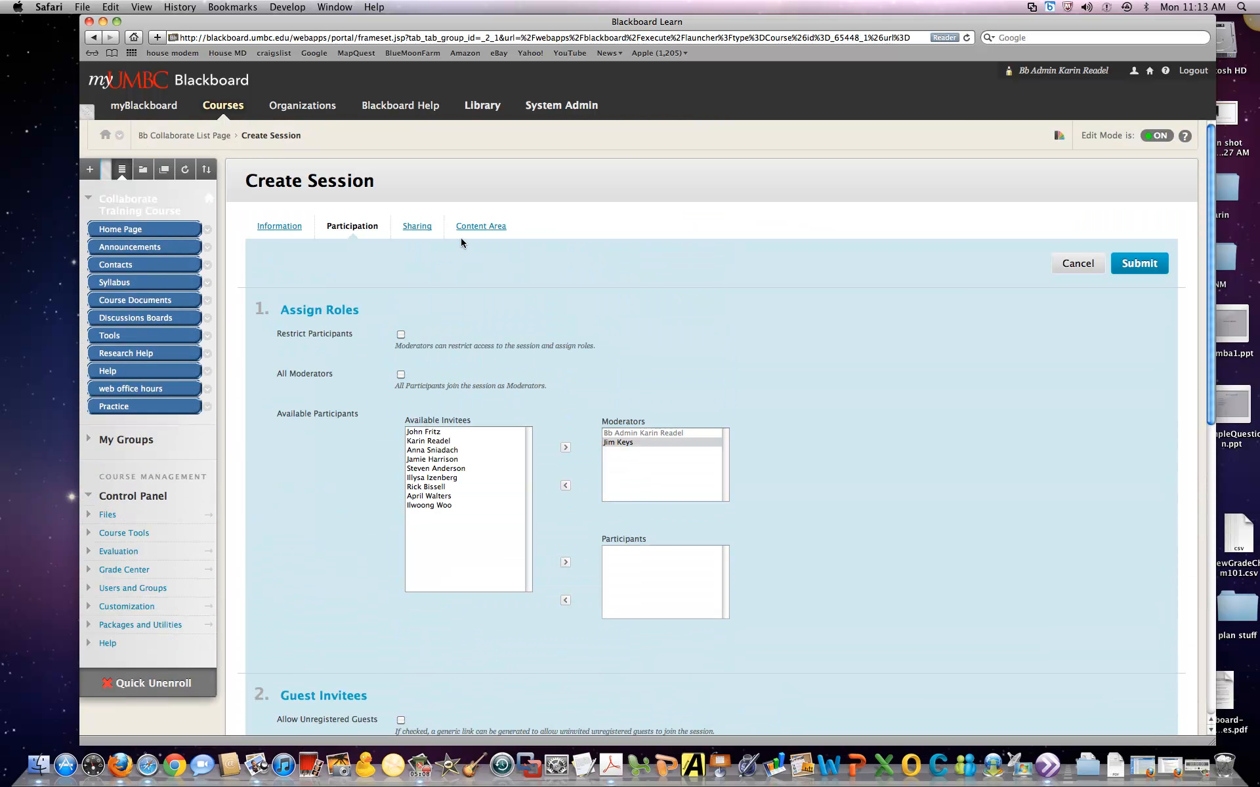
pyautogui.click(418, 227)
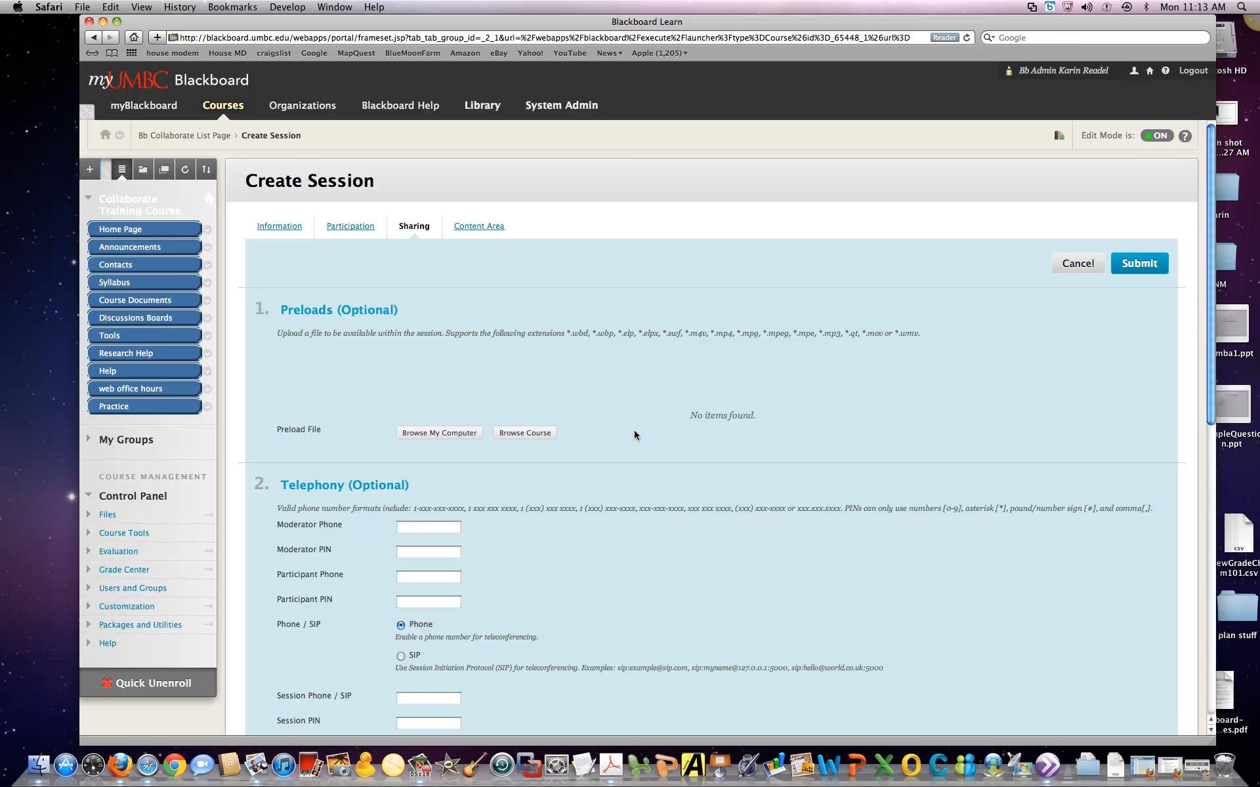
pyautogui.scroll(-1, 634, 430)
pyautogui.scroll(-5, 631, 429)
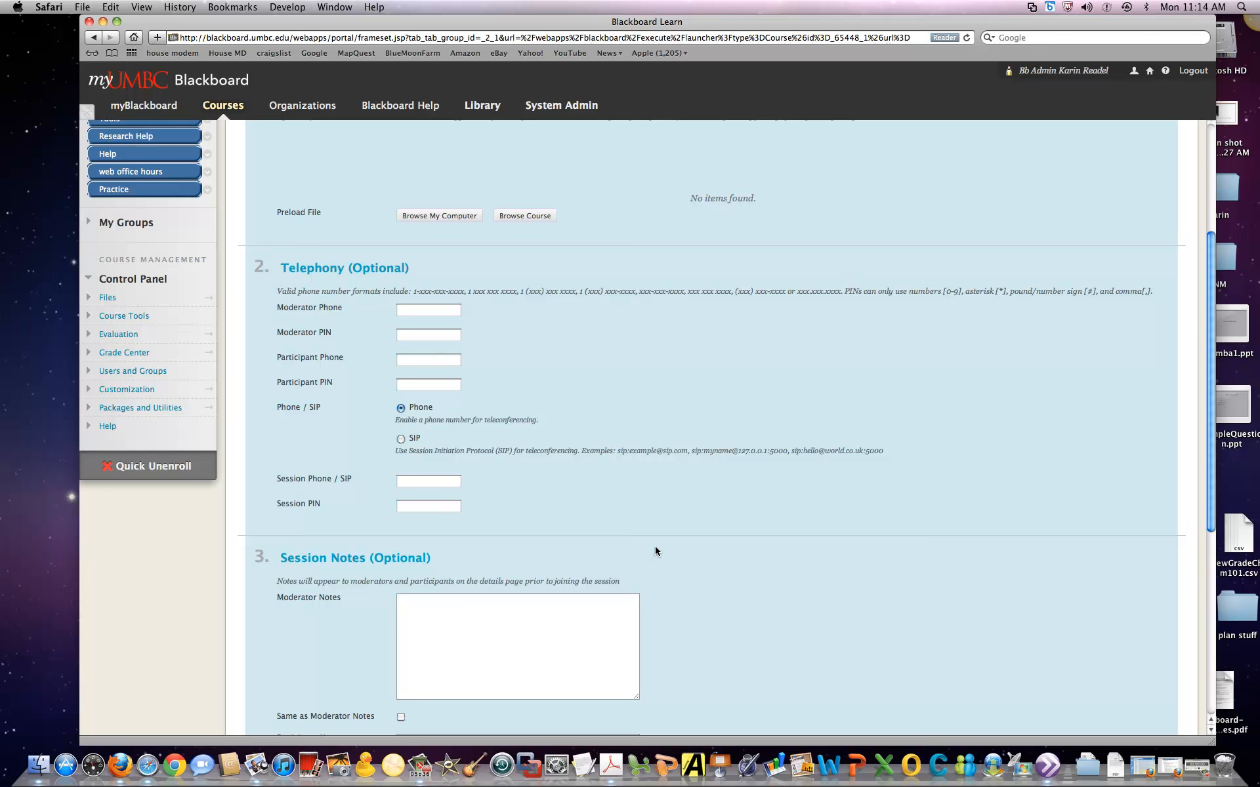
pyautogui.scroll(5, 803, 508)
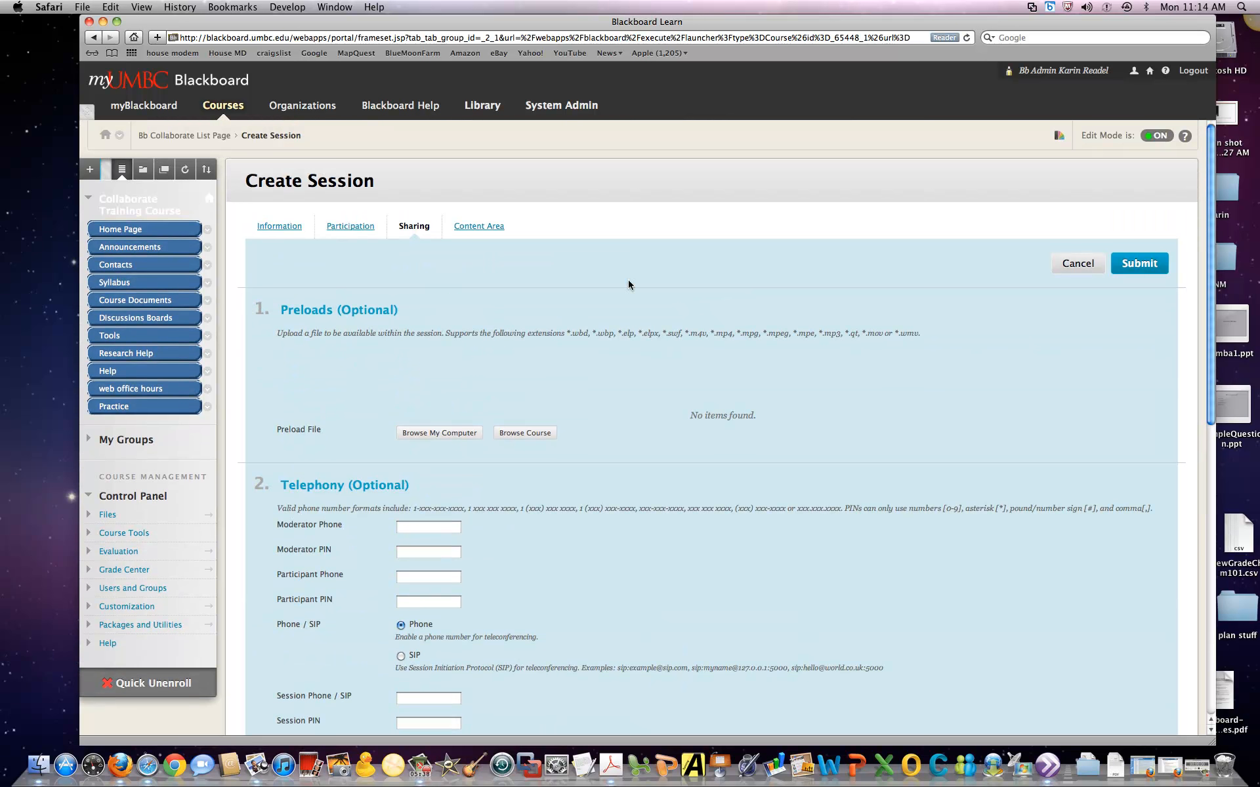
# In the content area settings, name the item "Link Name to session", place it in Course Documents and mark it as required.
pyautogui.click(484, 229)
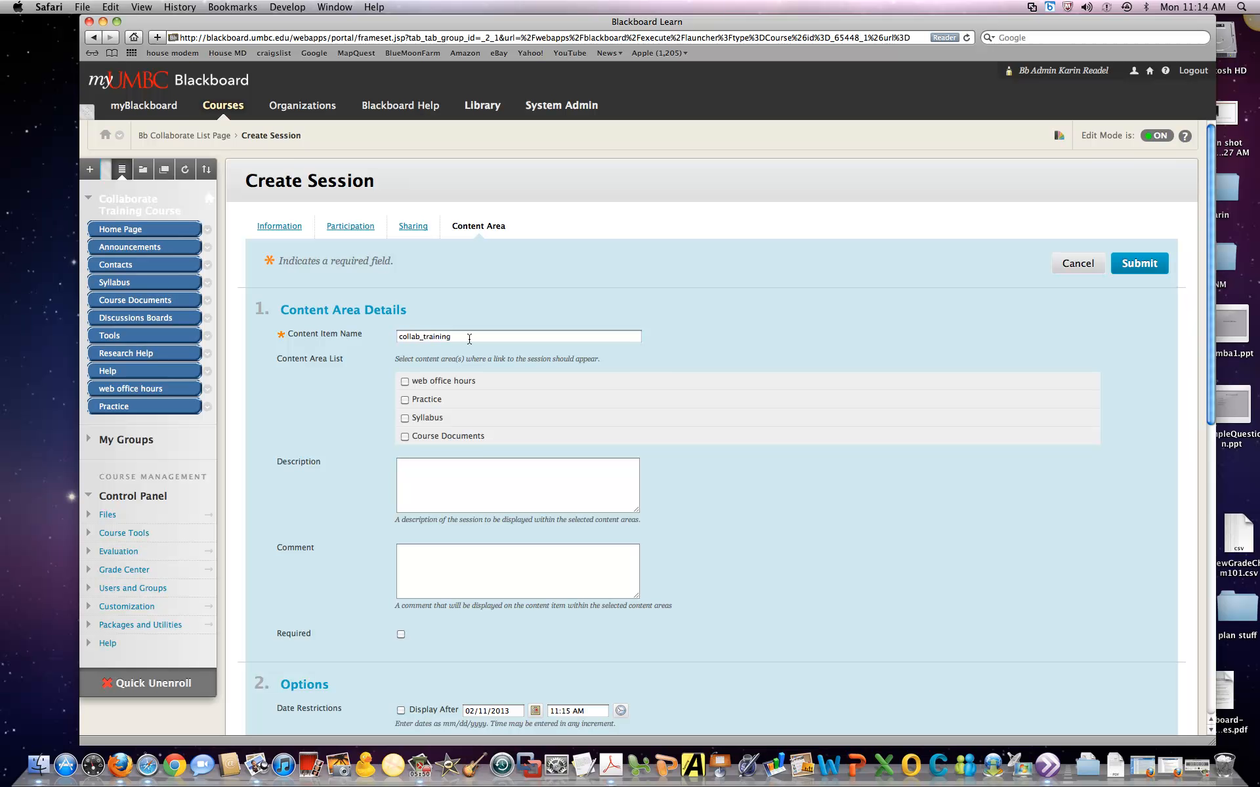
pyautogui.moveTo(469, 338); pyautogui.dragTo(391, 332)
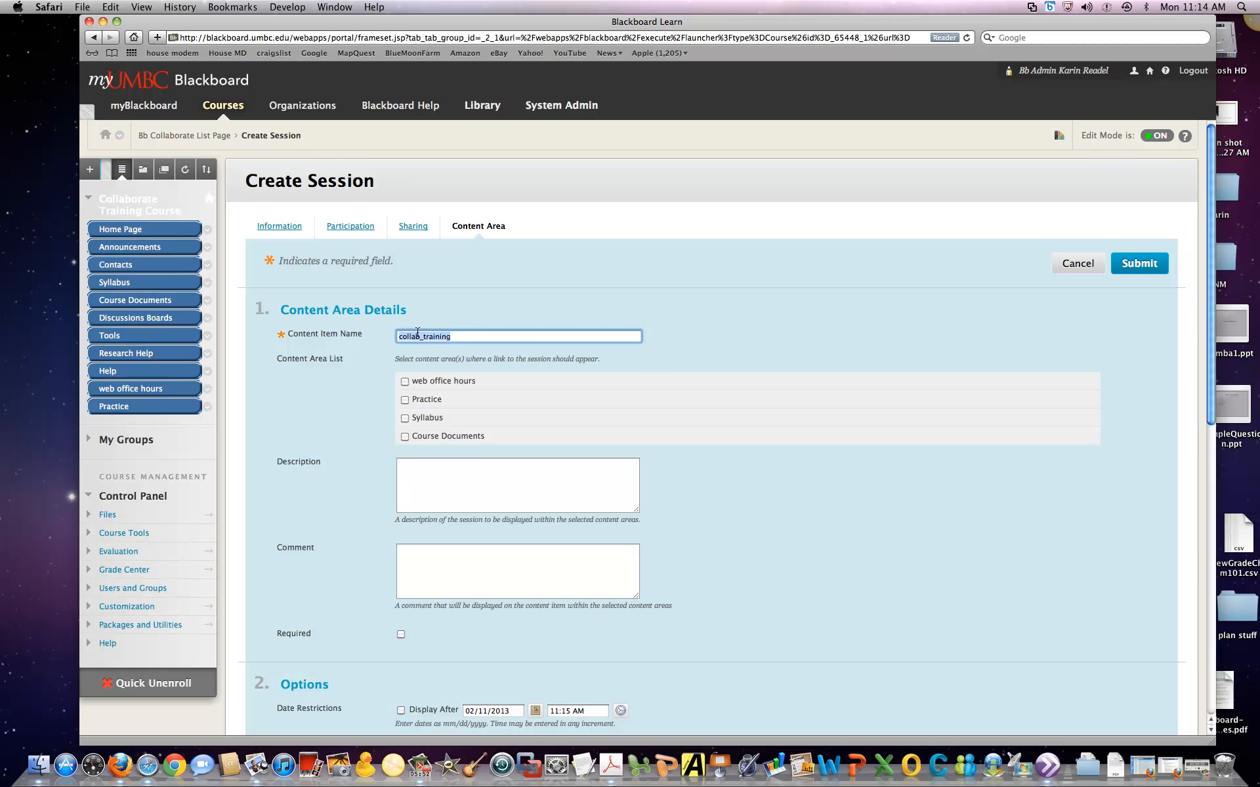
pyautogui.write('Link Name to session')
pyautogui.click(405, 437)
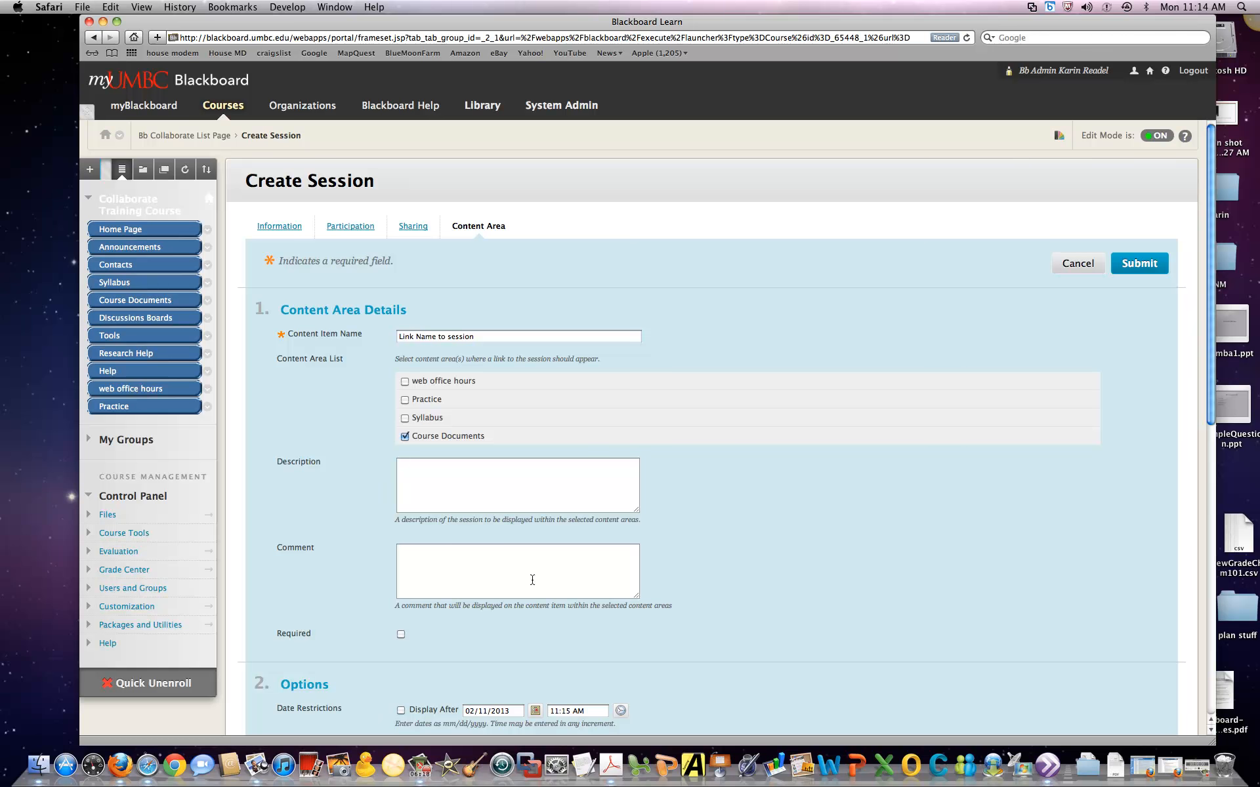
pyautogui.scroll(-5, 882, 565)
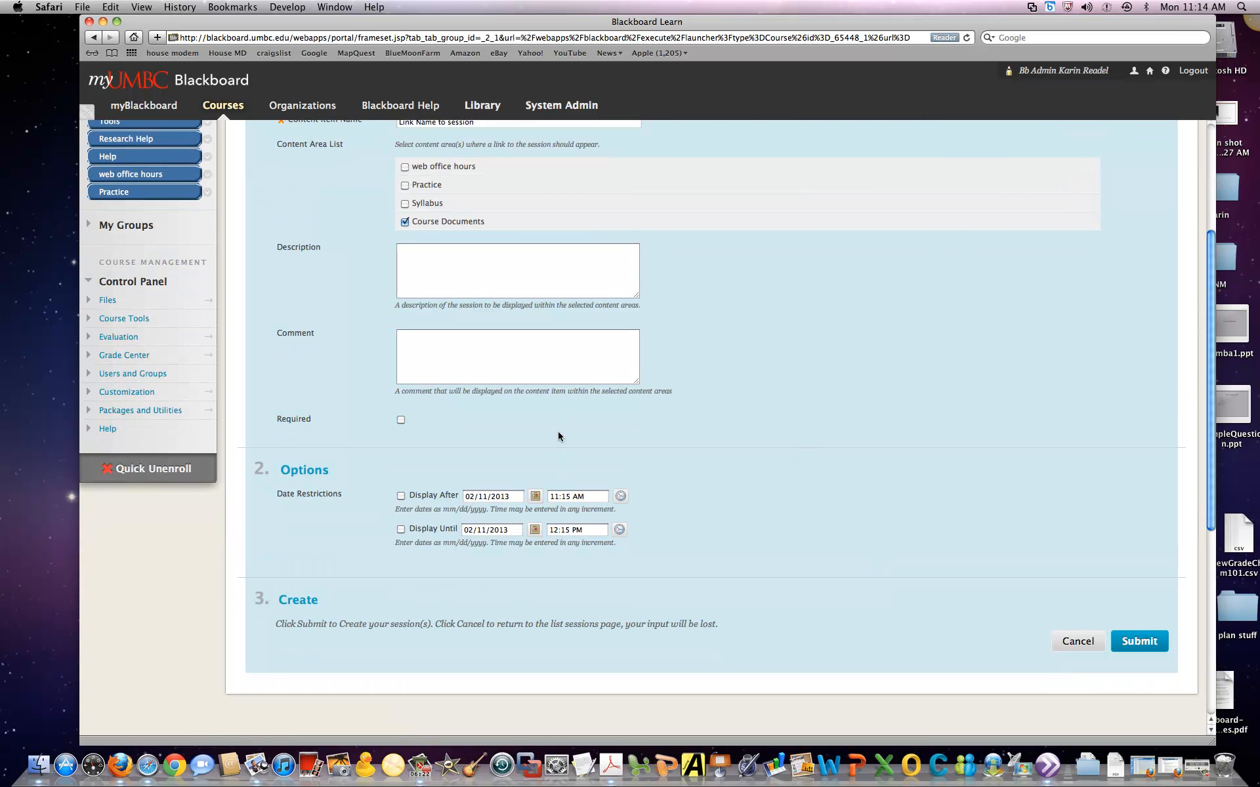
pyautogui.click(401, 421)
# Submit the new session and open Course Documents to check its link.
pyautogui.click(1126, 647)
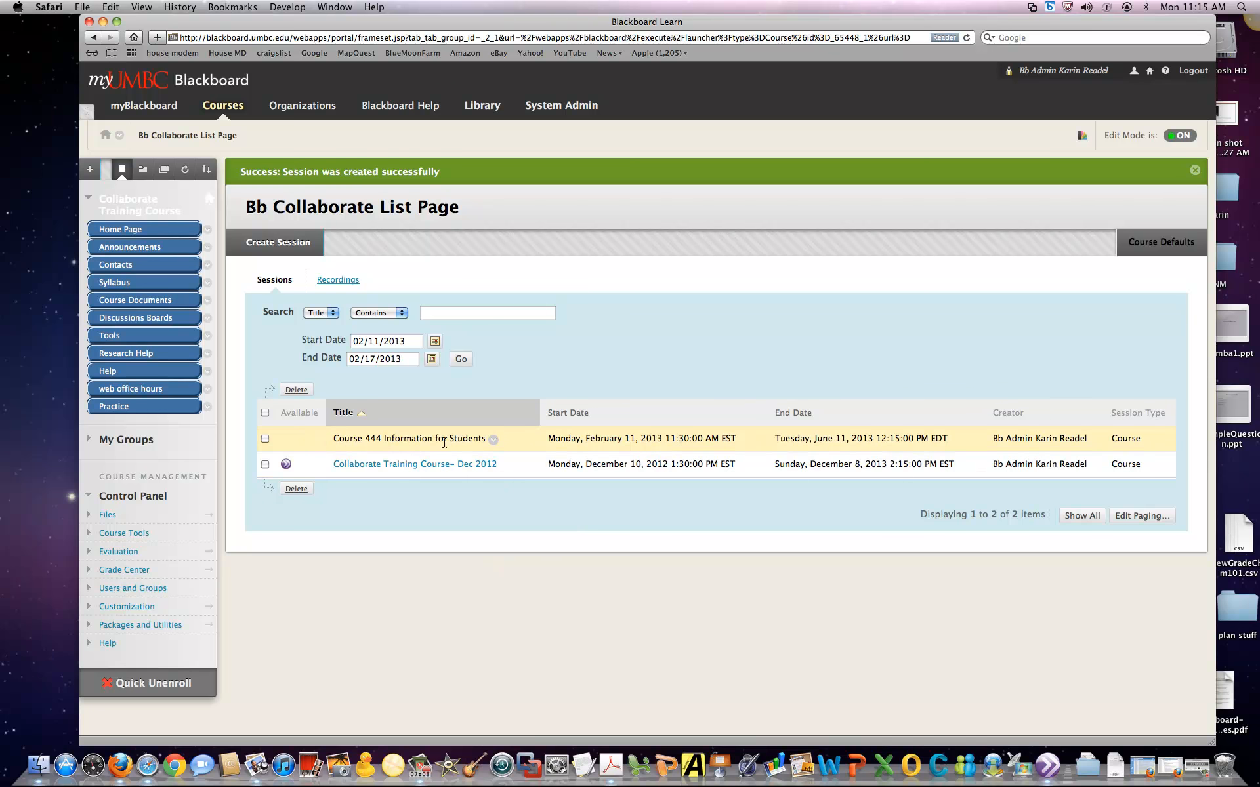
pyautogui.click(133, 301)
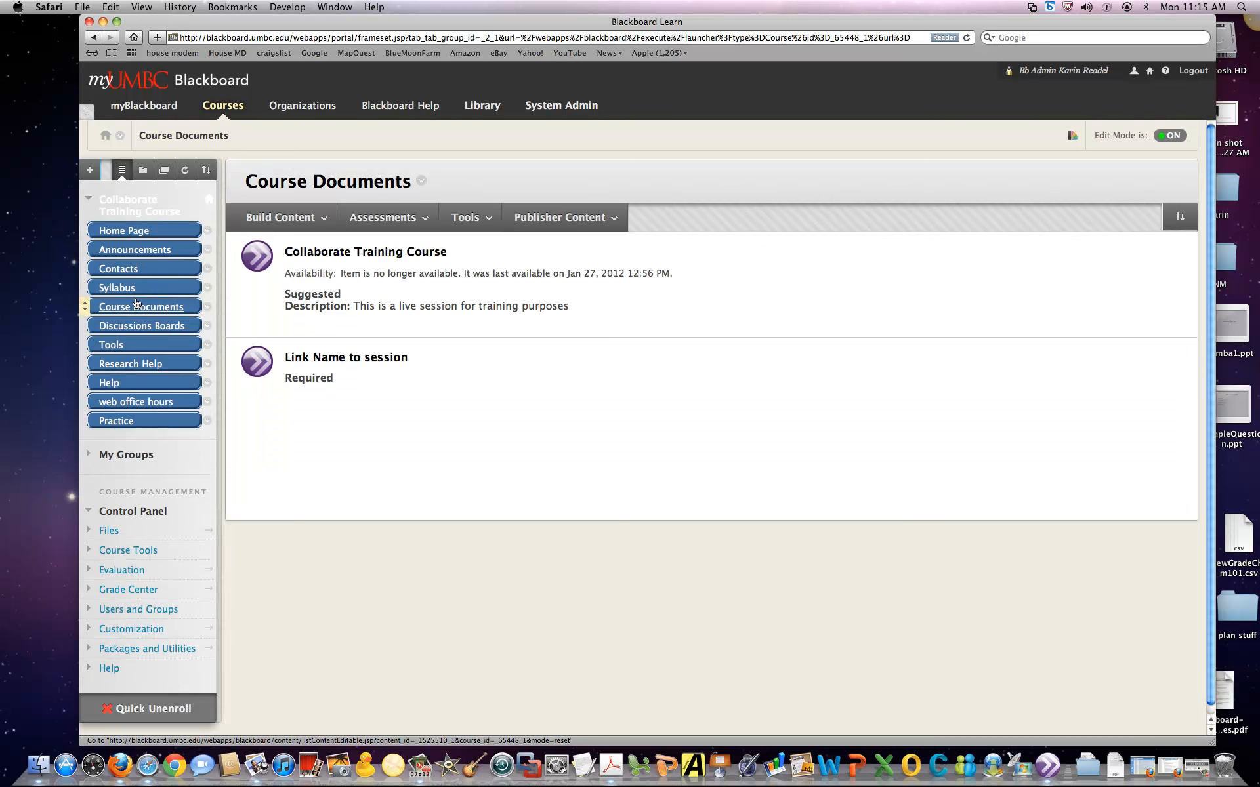